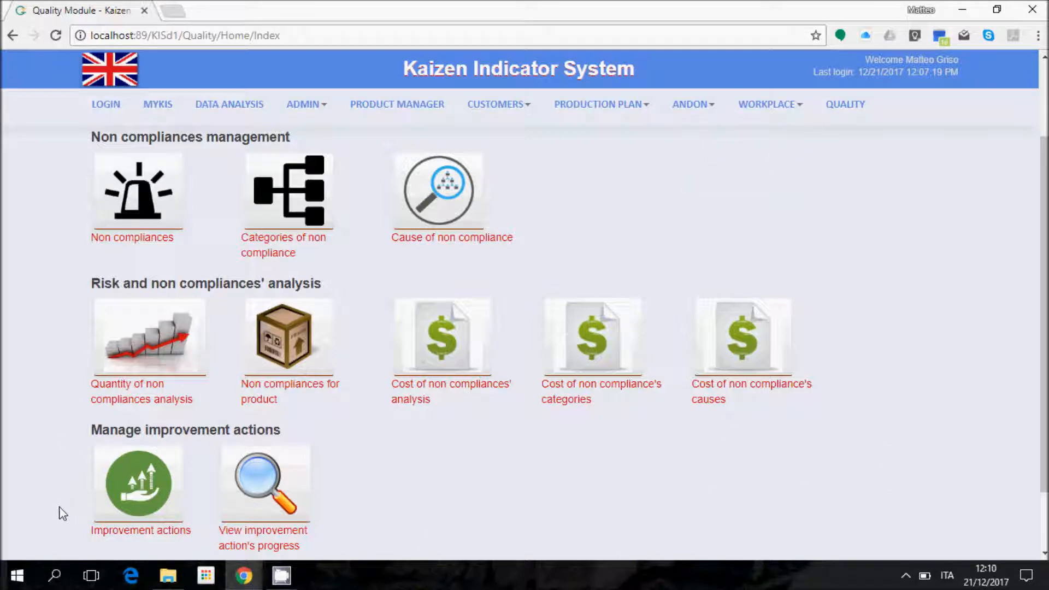
Step: From the Quality home page, create a new improvement action, 12/2017
{"action": "left_click", "coordinate": [110, 462]}
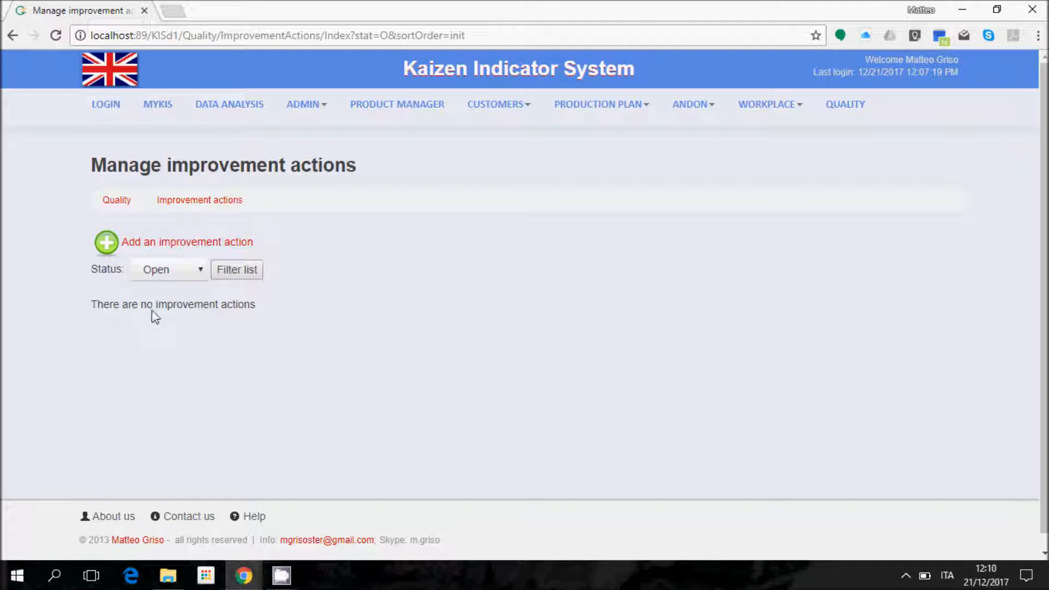
{"action": "left_click", "coordinate": [206, 243]}
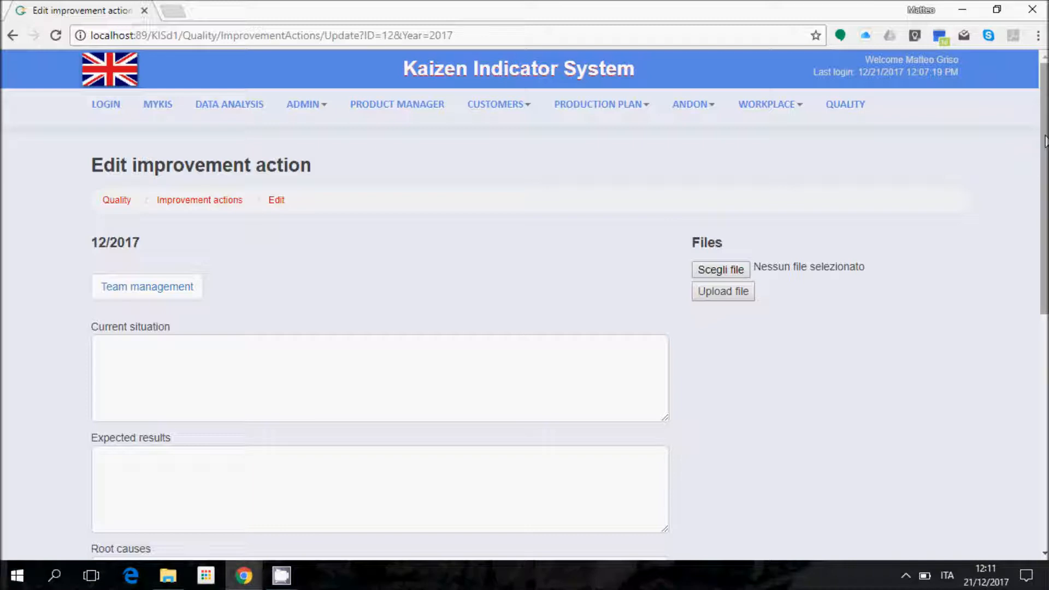
Step: Scroll through the empty edit form of improvement action 12/2017 to review its fields
{"action": "left_click_drag", "start_coordinate": [1045, 141], "coordinate": [1045, 199]}
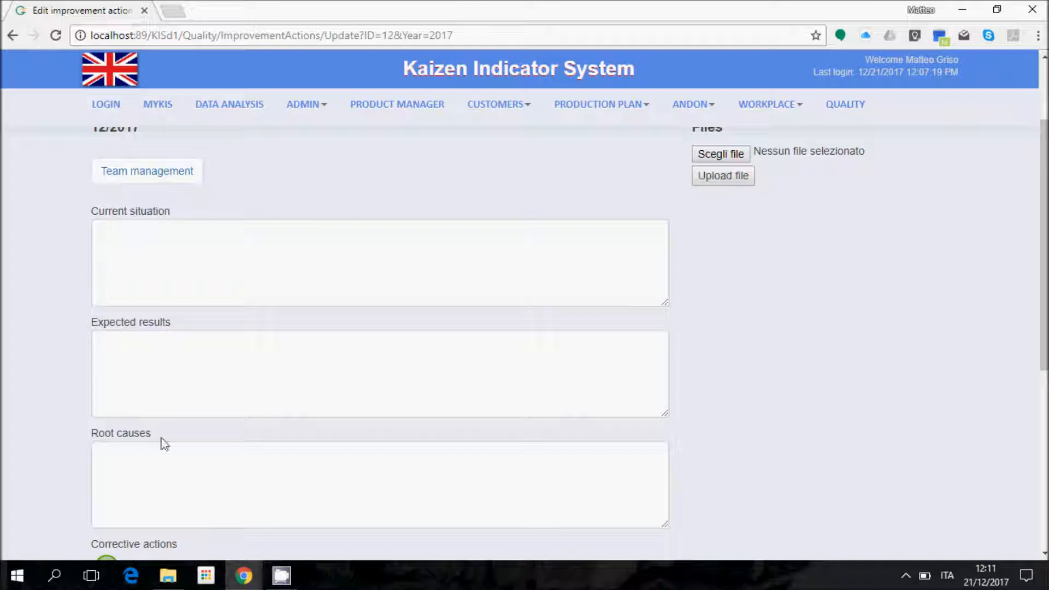
{"action": "scroll", "coordinate": [1039, 395], "scroll_direction": "down", "scroll_amount": 4}
{"action": "scroll", "coordinate": [1040, 395], "scroll_direction": "down", "scroll_amount": 2}
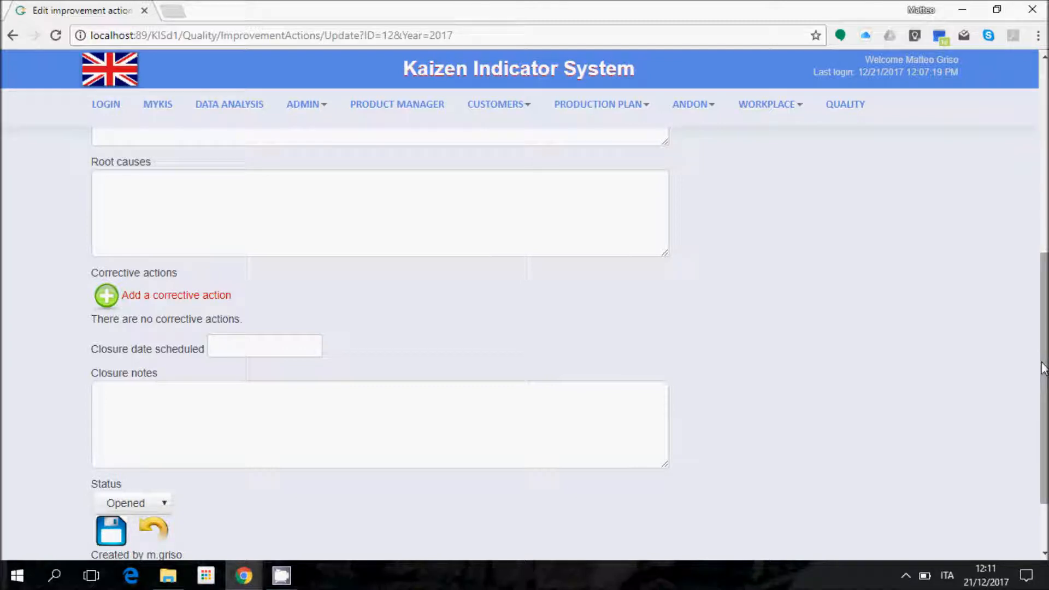
{"action": "scroll", "coordinate": [1045, 361], "scroll_direction": "up", "scroll_amount": 7}
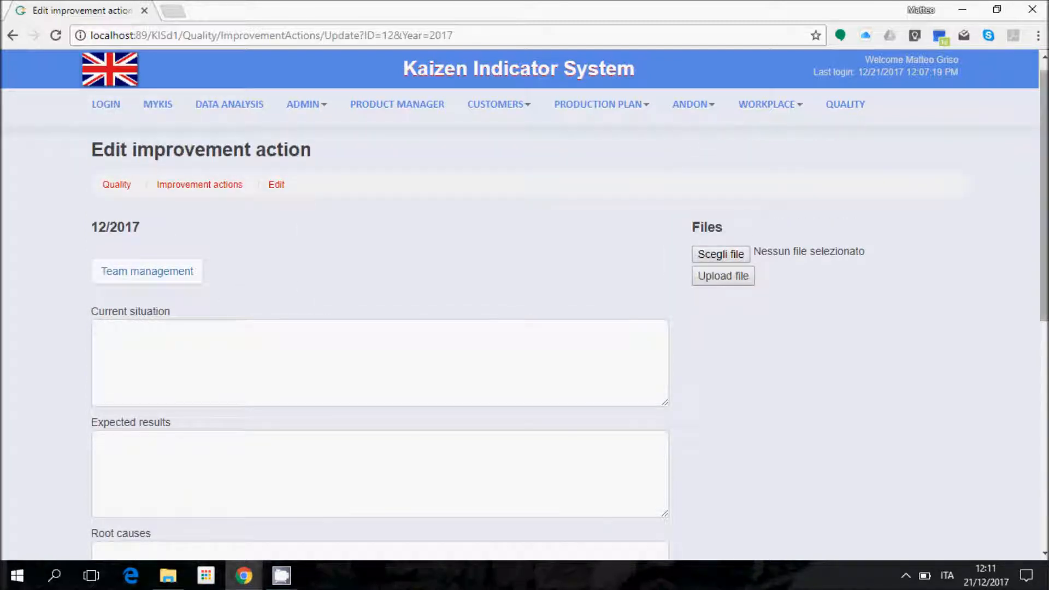
{"action": "scroll", "coordinate": [1043, 221], "scroll_direction": "down", "scroll_amount": 1}
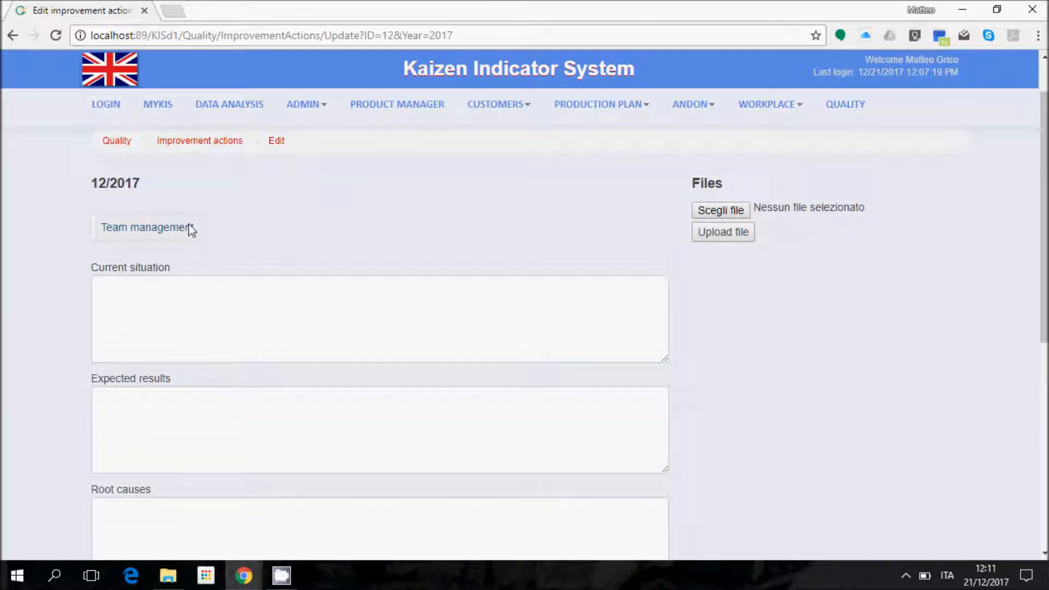
Step: Add a first user to the improvement action team as Manager
{"action": "left_click", "coordinate": [191, 228]}
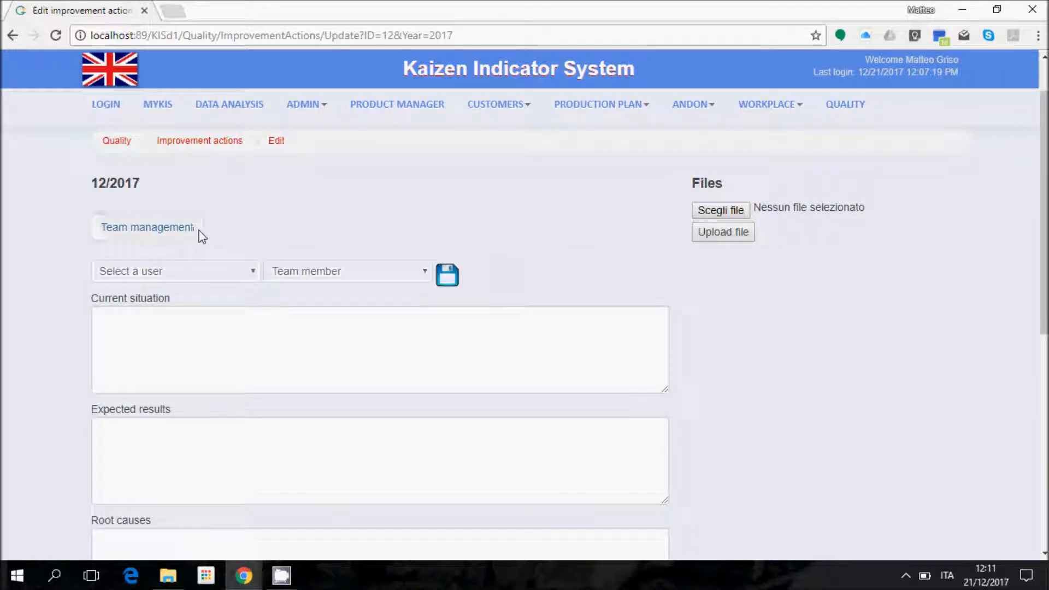
{"action": "left_click", "coordinate": [245, 273]}
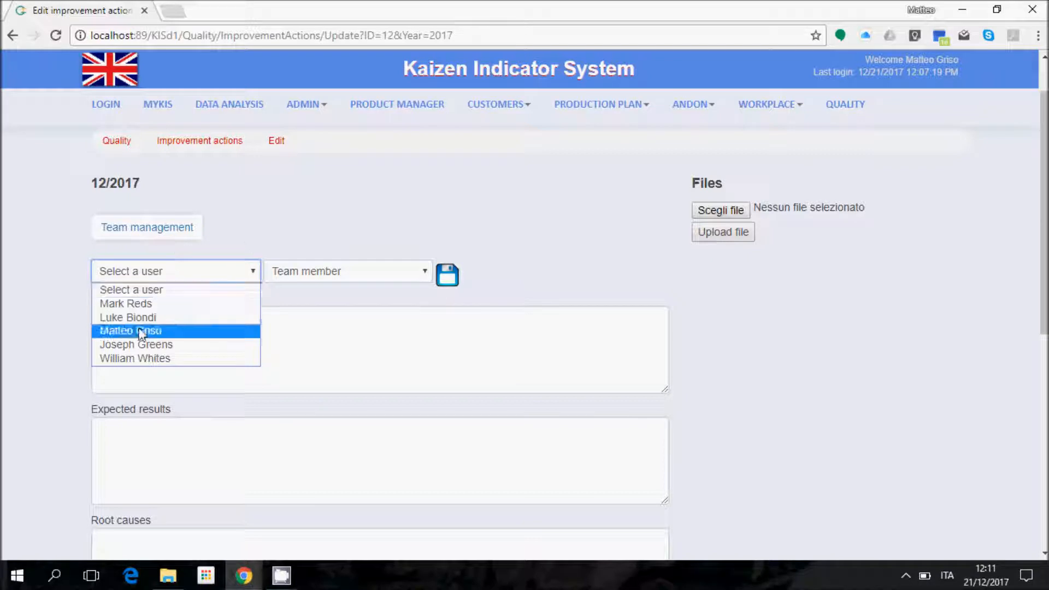
{"action": "left_click", "coordinate": [180, 330]}
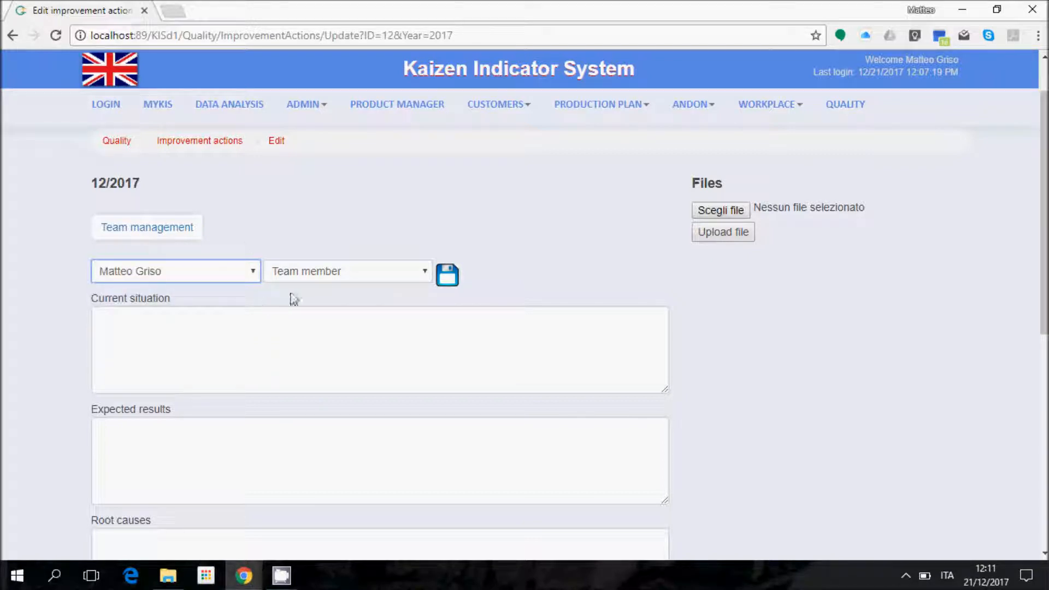
{"action": "left_click", "coordinate": [323, 274]}
{"action": "left_click", "coordinate": [328, 306]}
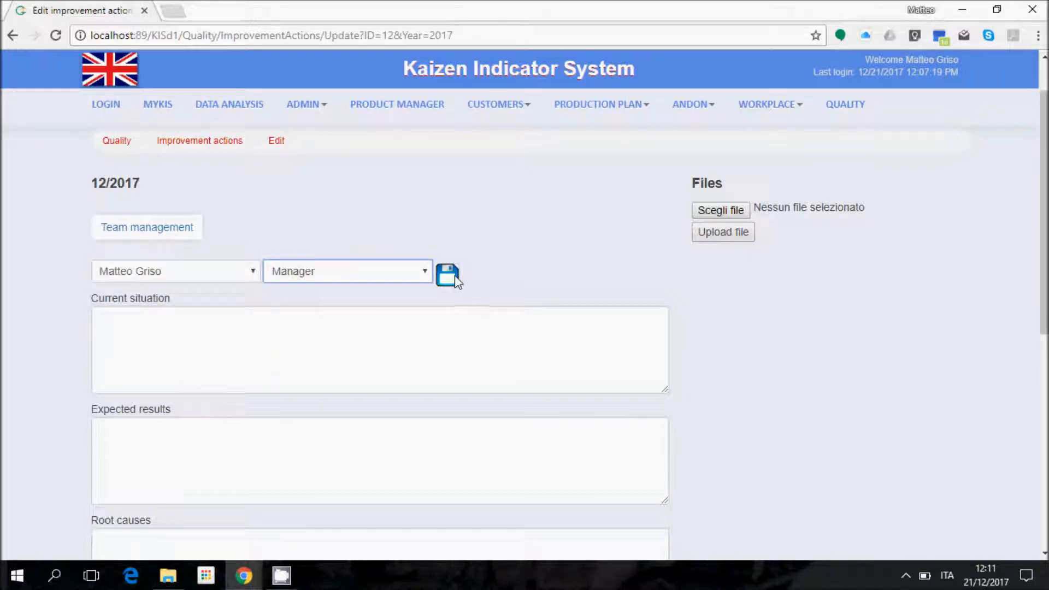
{"action": "left_click", "coordinate": [446, 276]}
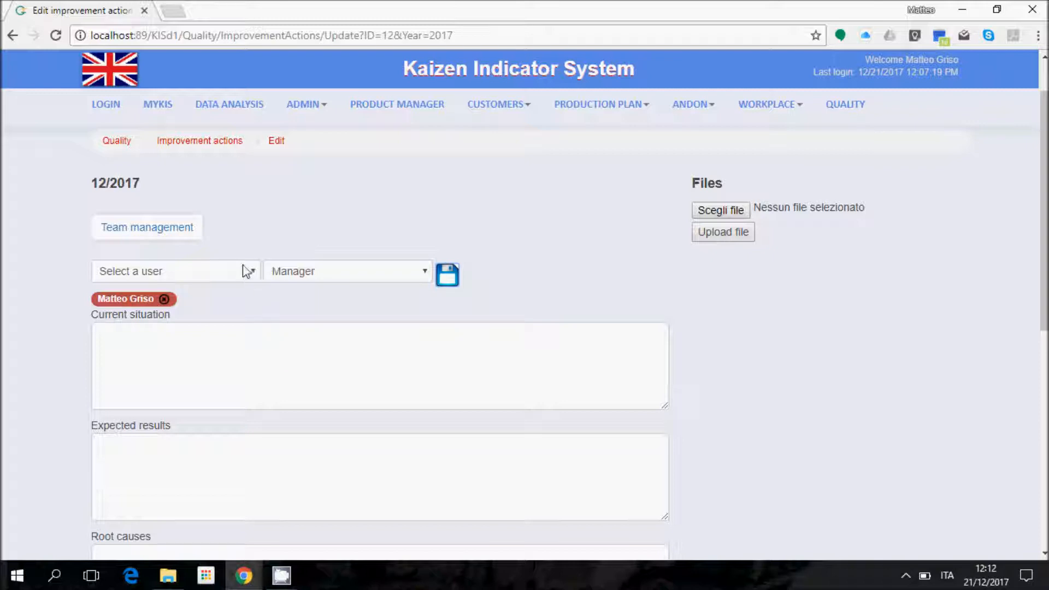
Step: Add a second user to the team with the Team member role
{"action": "left_click", "coordinate": [224, 267]}
{"action": "left_click", "coordinate": [187, 317]}
{"action": "left_click", "coordinate": [321, 282]}
{"action": "left_click", "coordinate": [322, 290]}
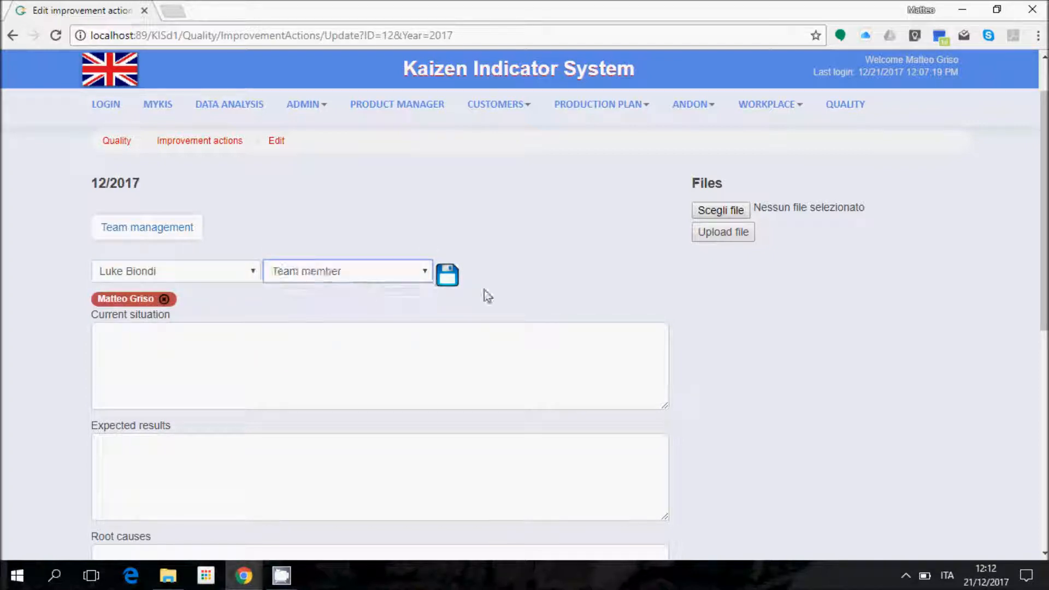
{"action": "left_click", "coordinate": [446, 275]}
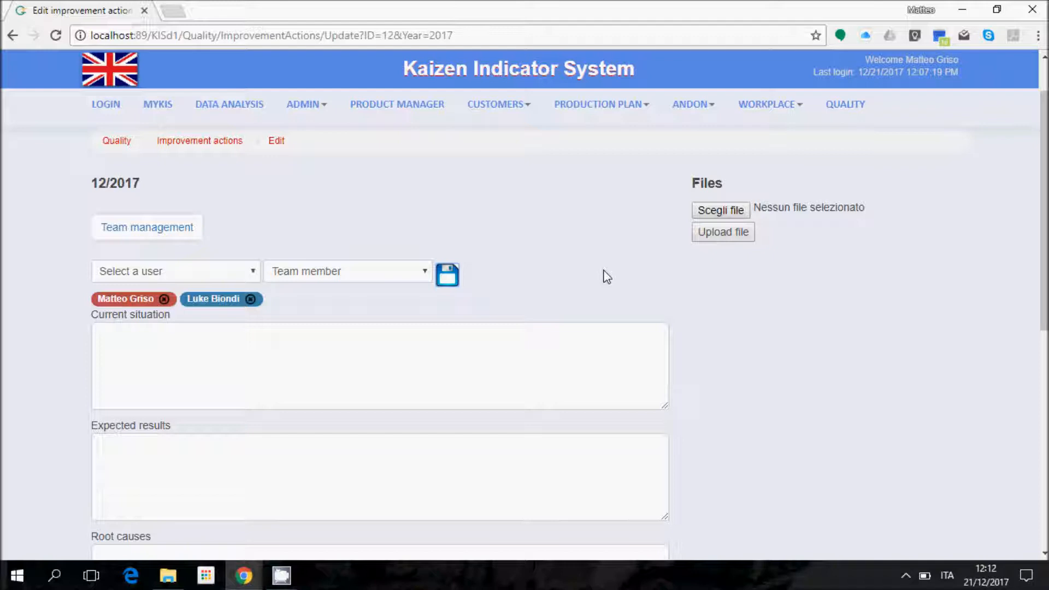
Step: Enter current situation 'We have many batches with defective weldings' and expected results 'Weldings ok 100%'
{"action": "left_click", "coordinate": [428, 363]}
{"action": "scroll", "coordinate": [820, 287], "scroll_direction": "down", "scroll_amount": 2}
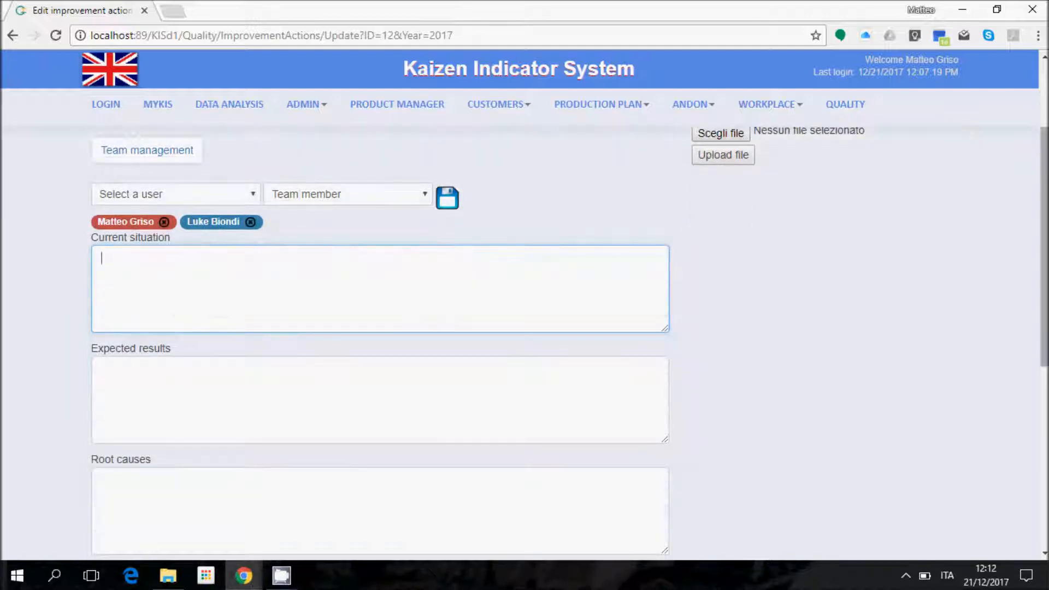
{"action": "type", "text": "We have many batches"}
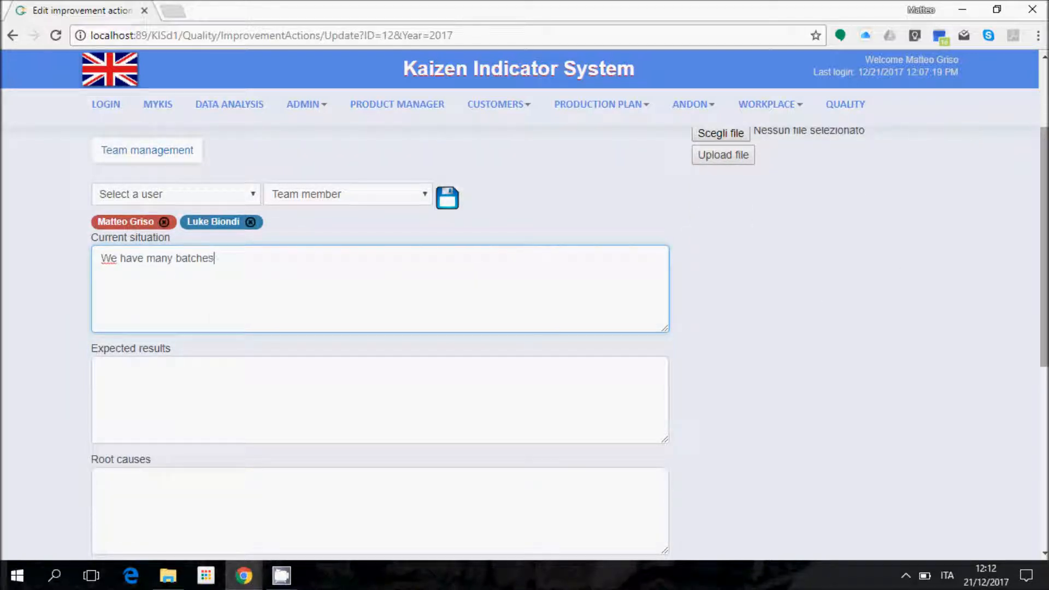
{"action": "type", "text": " with defective welding"}
{"action": "type", "text": "s"}
{"action": "key", "text": "Tab"}
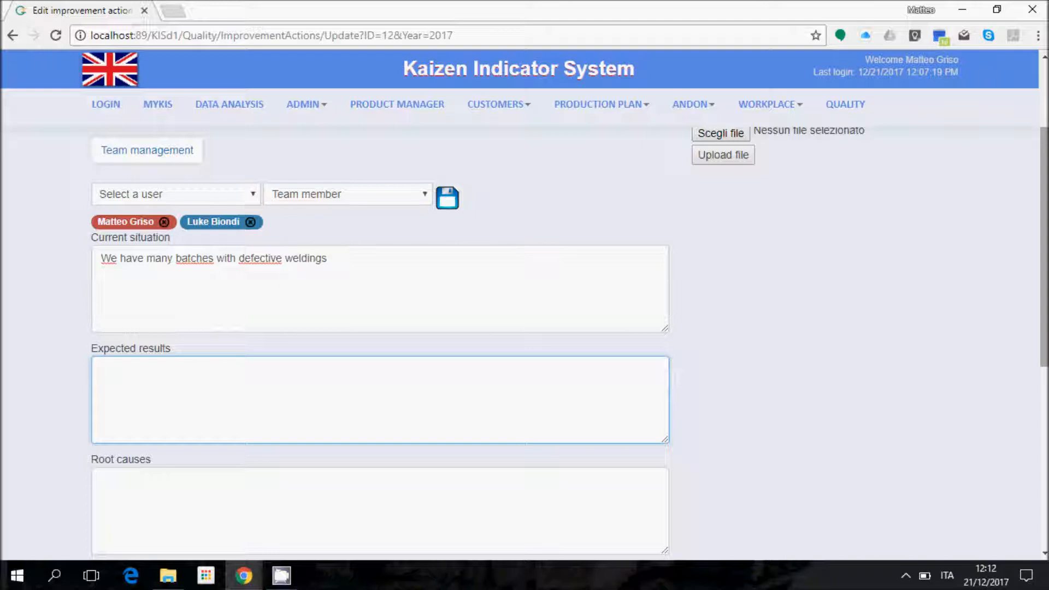
{"action": "type", "text": "Weldings ok 100%"}
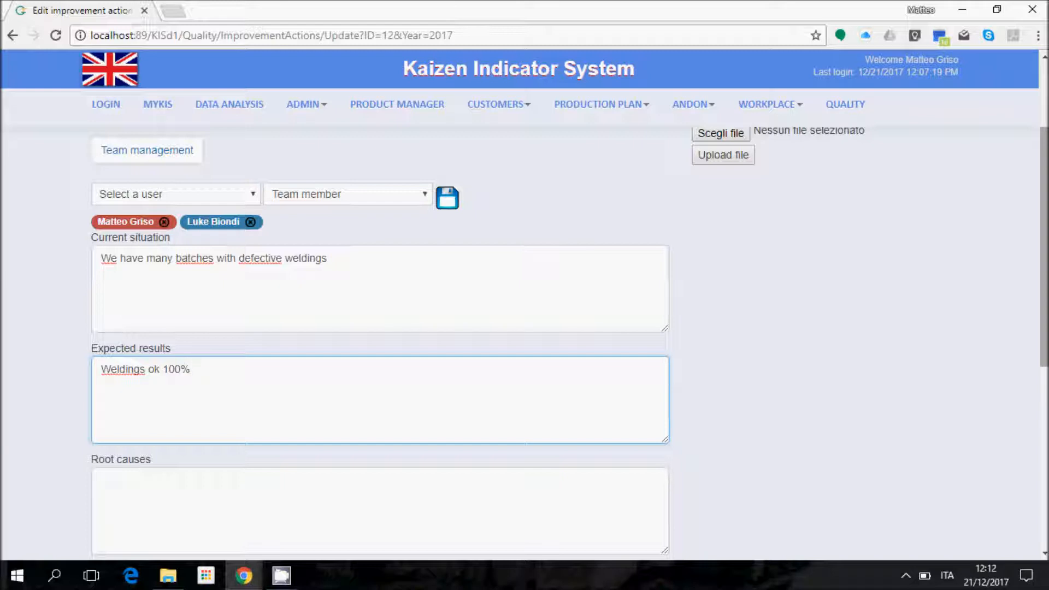
Step: List root causes 'Missing maintenance in welding equipments' and 'Untrained people' on separate lines
{"action": "key", "text": "Tab"}
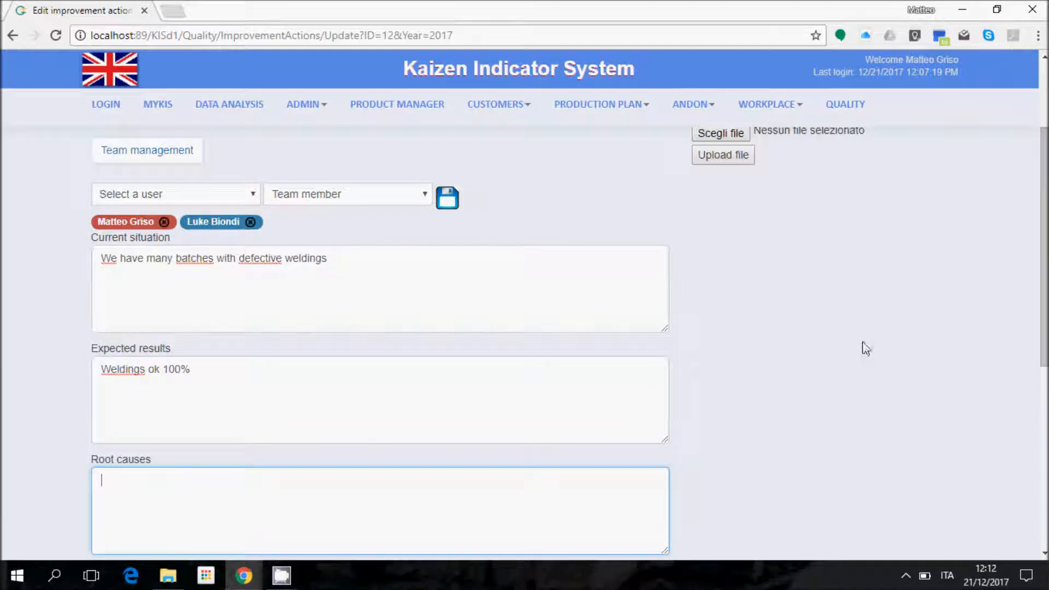
{"action": "scroll", "coordinate": [849, 336], "scroll_direction": "down", "scroll_amount": 1}
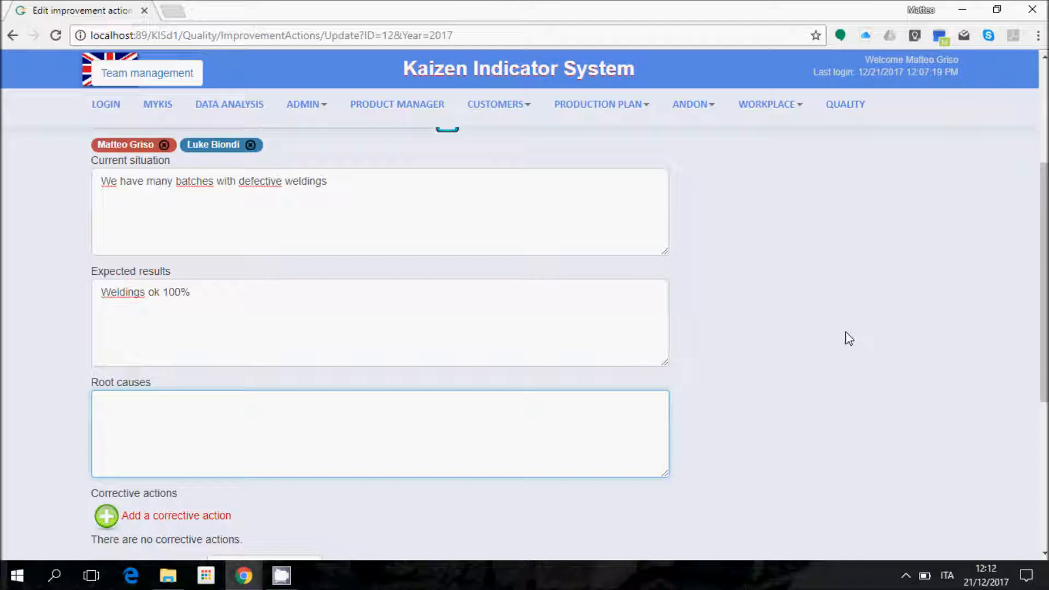
{"action": "type", "text": "Missing maintenance "}
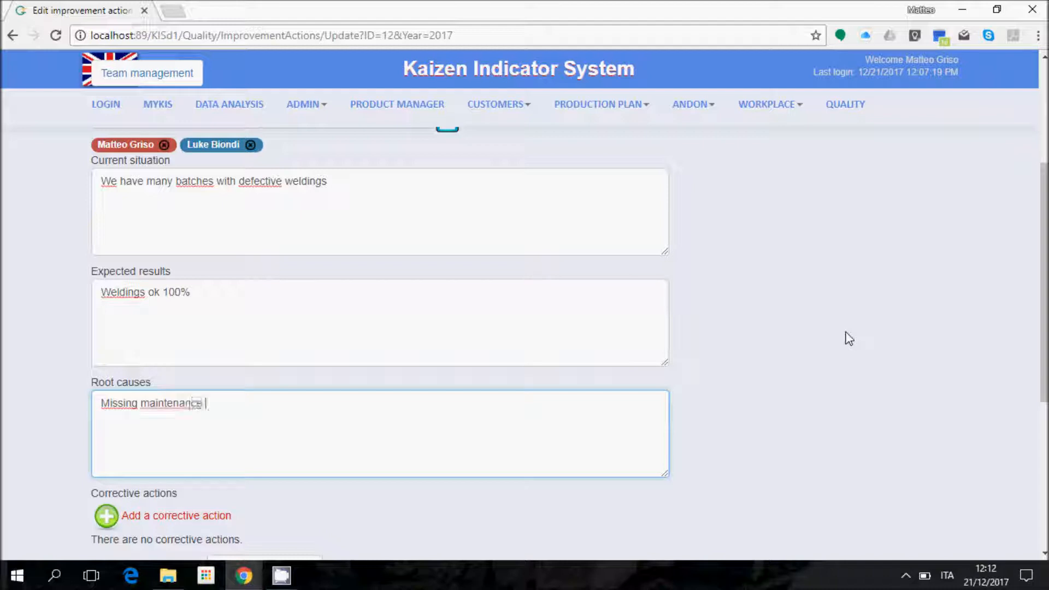
{"action": "type", "text": "in welding eq"}
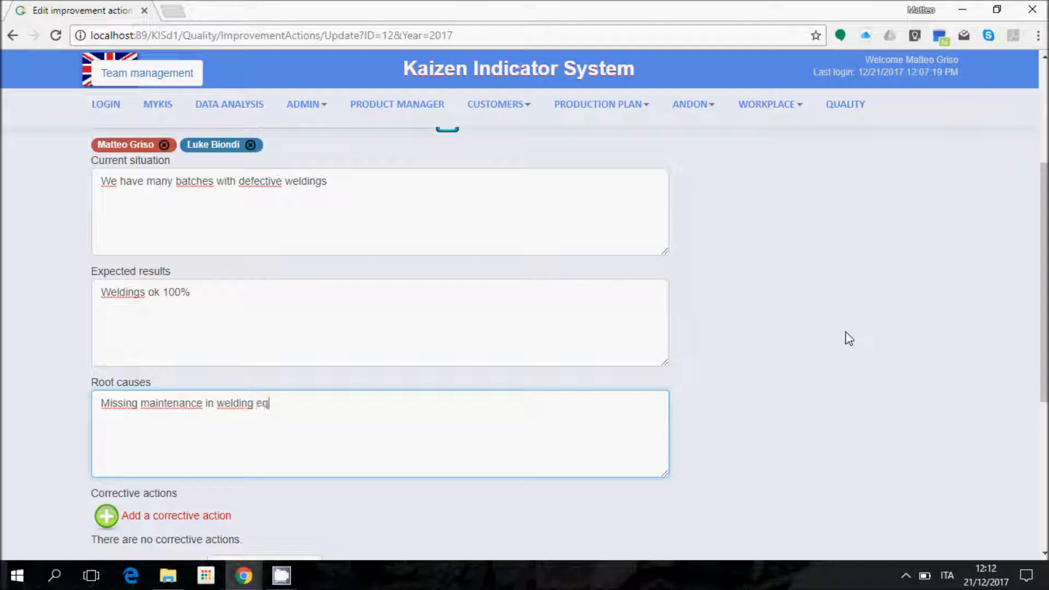
{"action": "type", "text": "uipments"}
{"action": "key", "text": "Return"}
{"action": "type", "text": "Untrained people"}
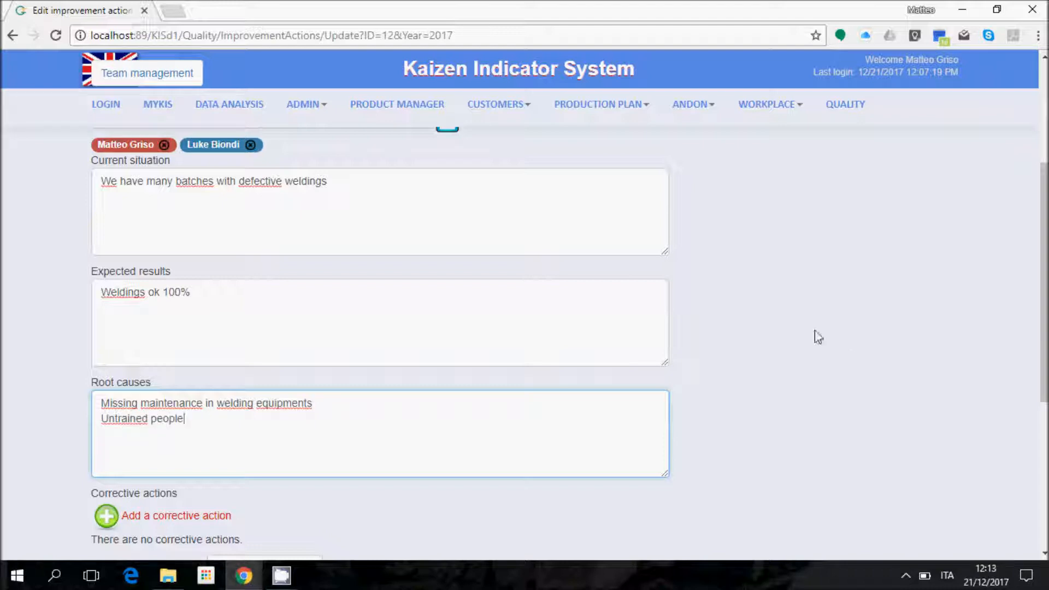
{"action": "scroll", "coordinate": [590, 332], "scroll_direction": "down", "scroll_amount": 3}
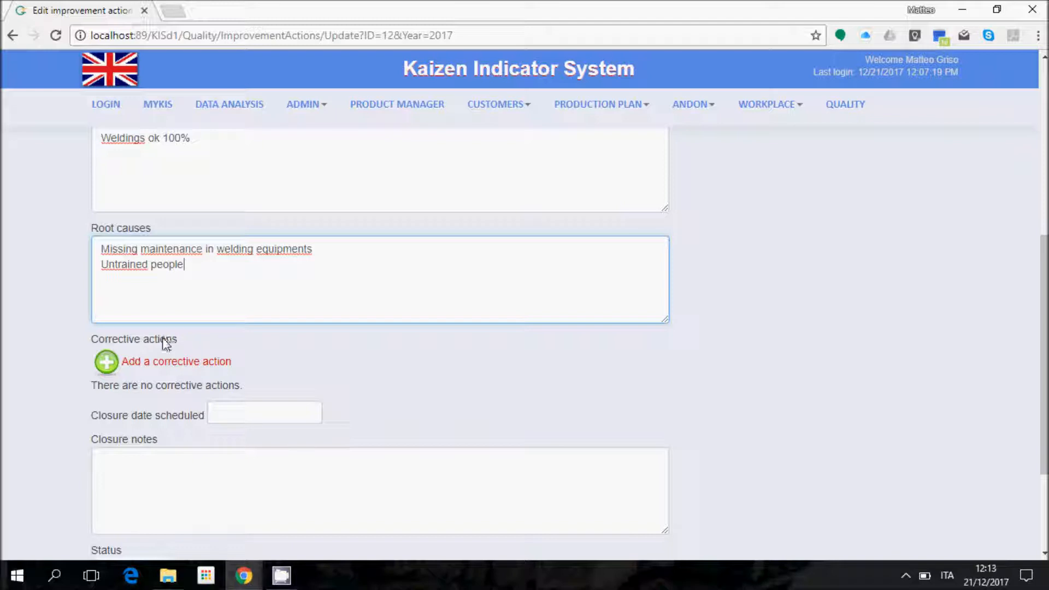
{"action": "scroll", "coordinate": [375, 421], "scroll_direction": "down", "scroll_amount": 2}
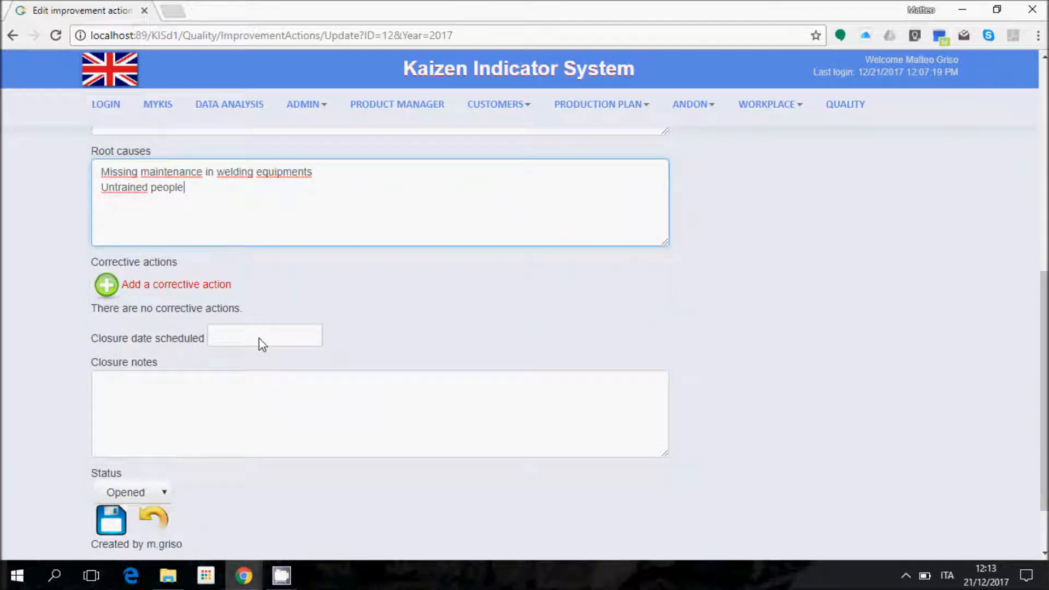
Step: Set the scheduled closure date to 25/01/2018, save, and add a blank corrective action
{"action": "left_click", "coordinate": [258, 343]}
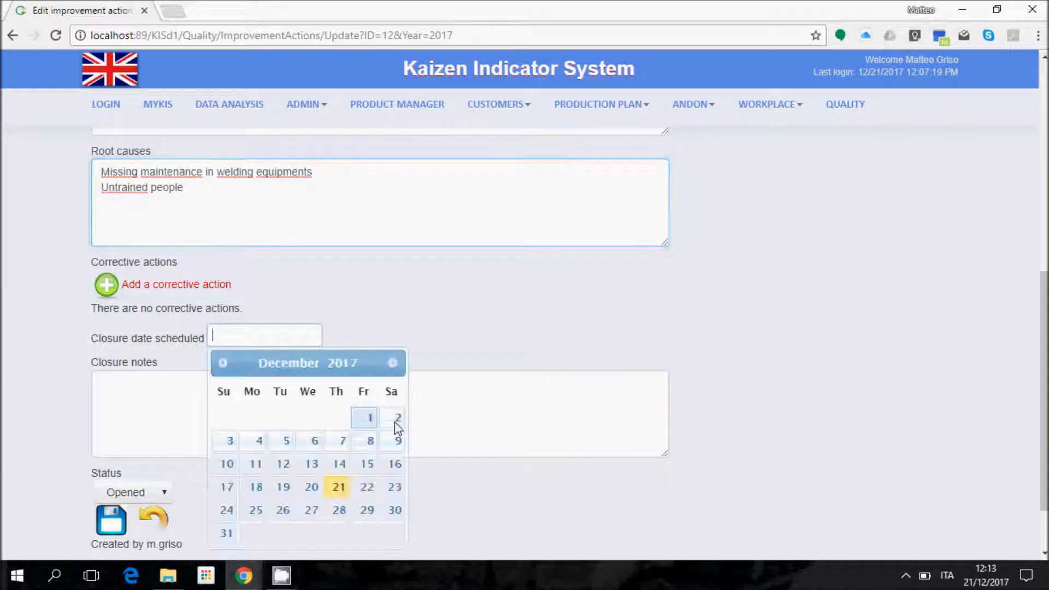
{"action": "left_click", "coordinate": [392, 363]}
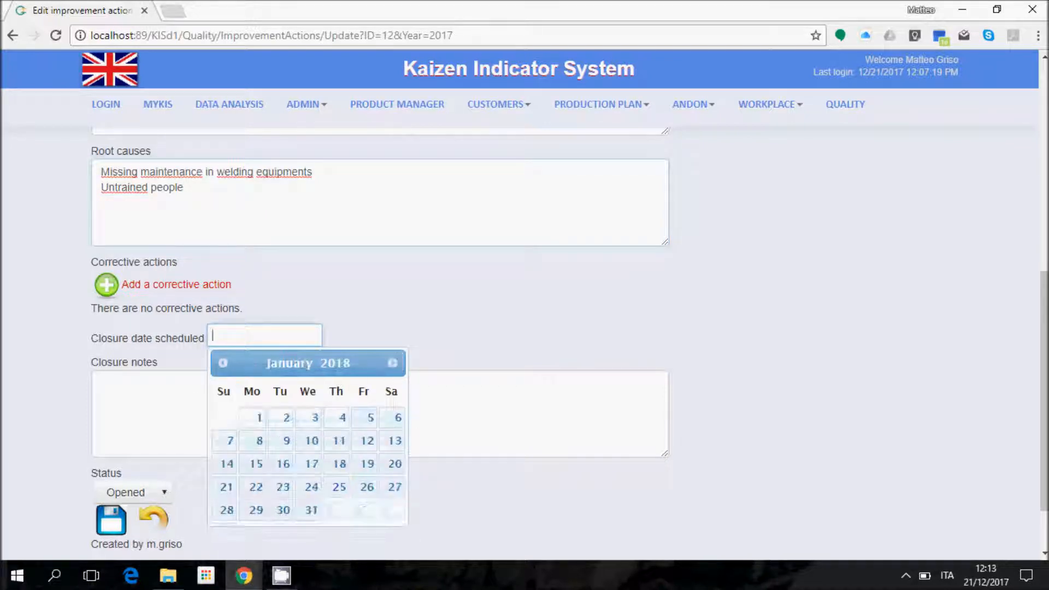
{"action": "left_click", "coordinate": [339, 488]}
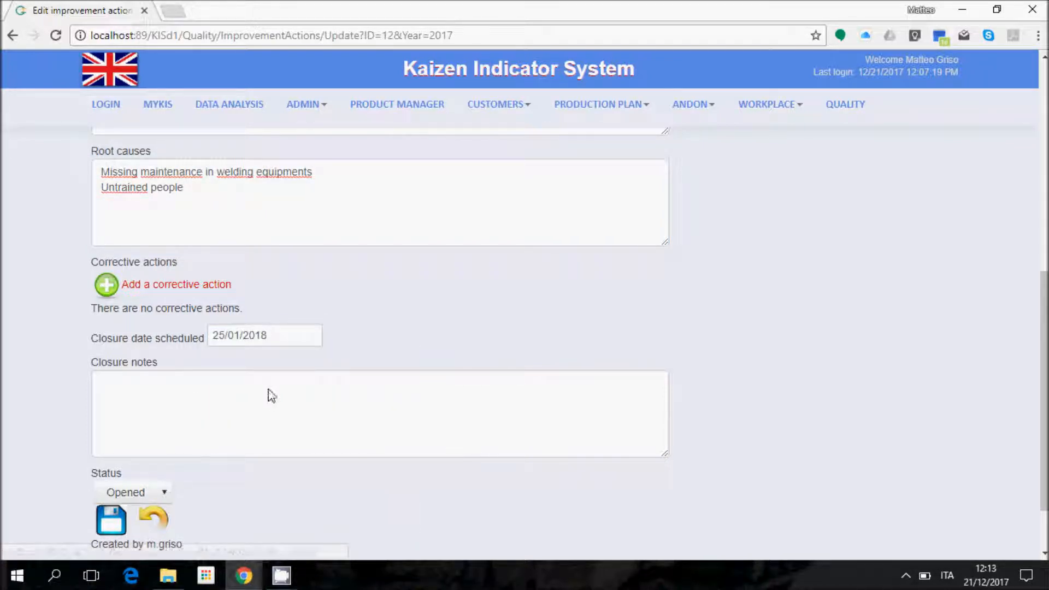
{"action": "left_click", "coordinate": [111, 519]}
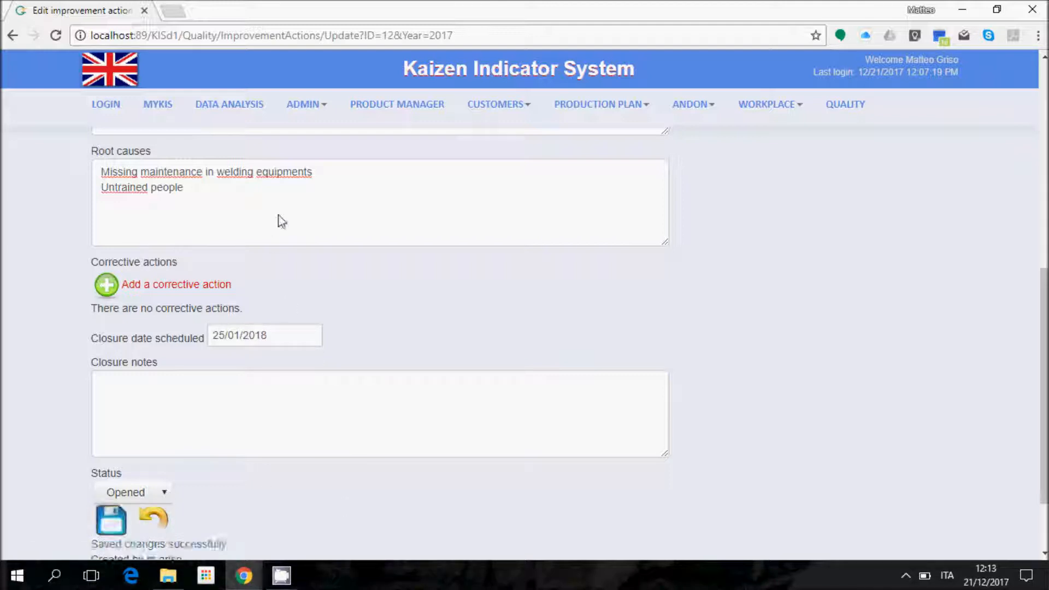
{"action": "scroll", "coordinate": [651, 369], "scroll_direction": "down", "scroll_amount": 1}
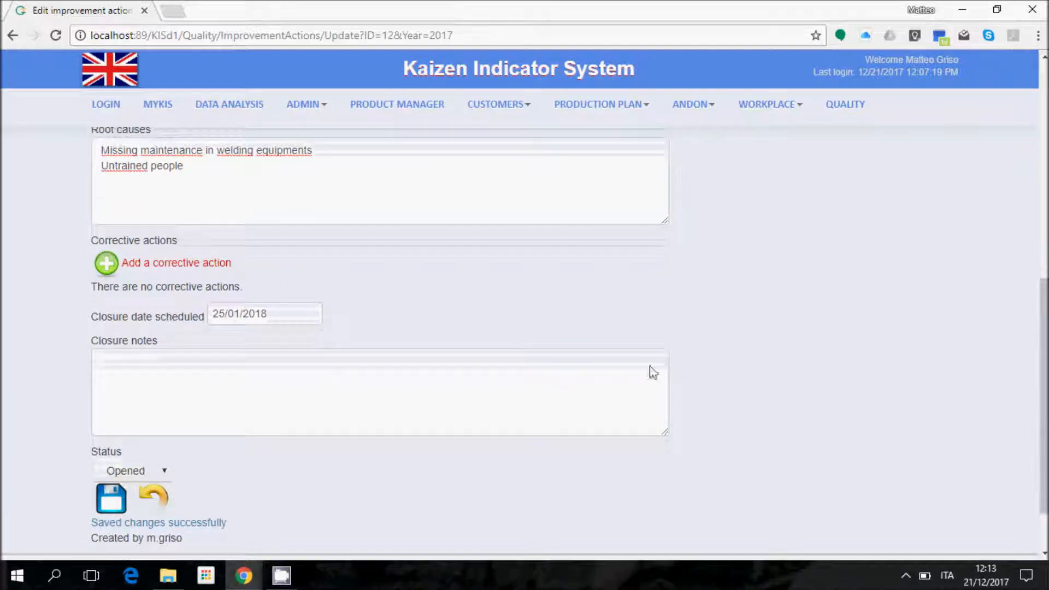
{"action": "left_click", "coordinate": [157, 264]}
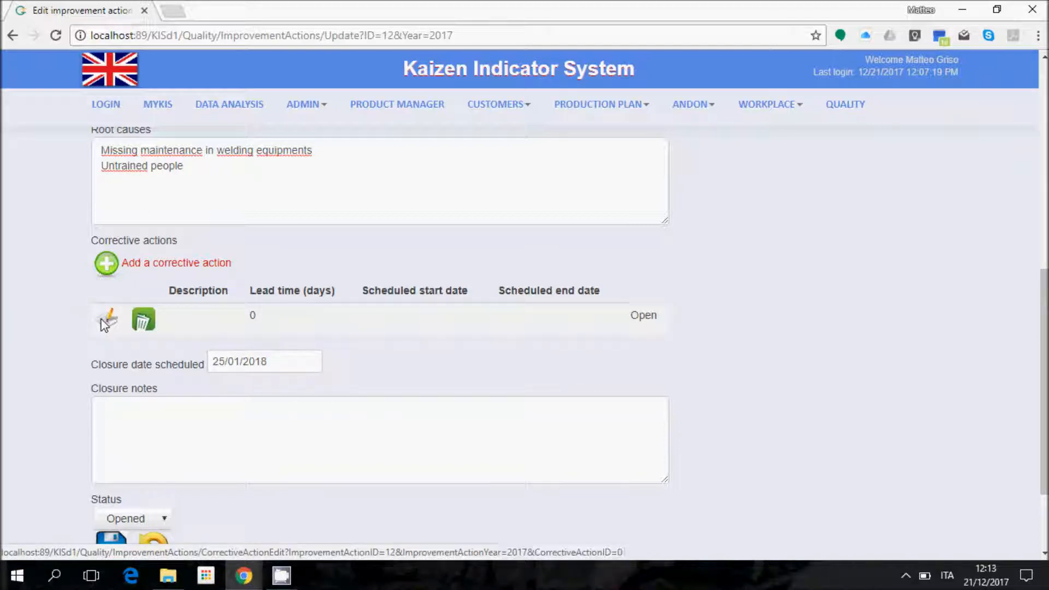
Step: Open the new corrective action and add a first user to its team as Executor
{"action": "left_click", "coordinate": [105, 321]}
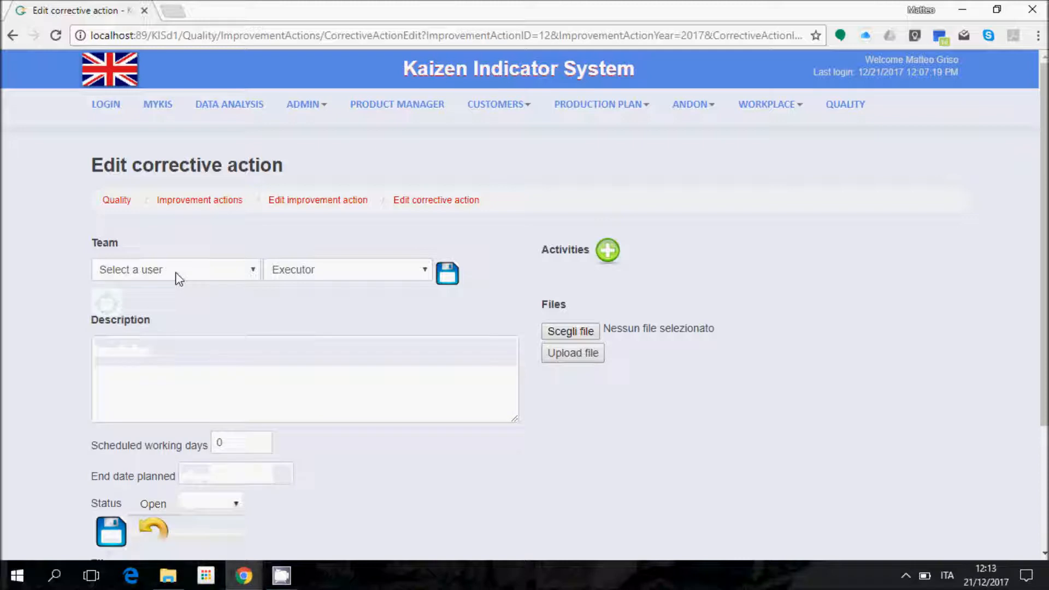
{"action": "left_click", "coordinate": [176, 272]}
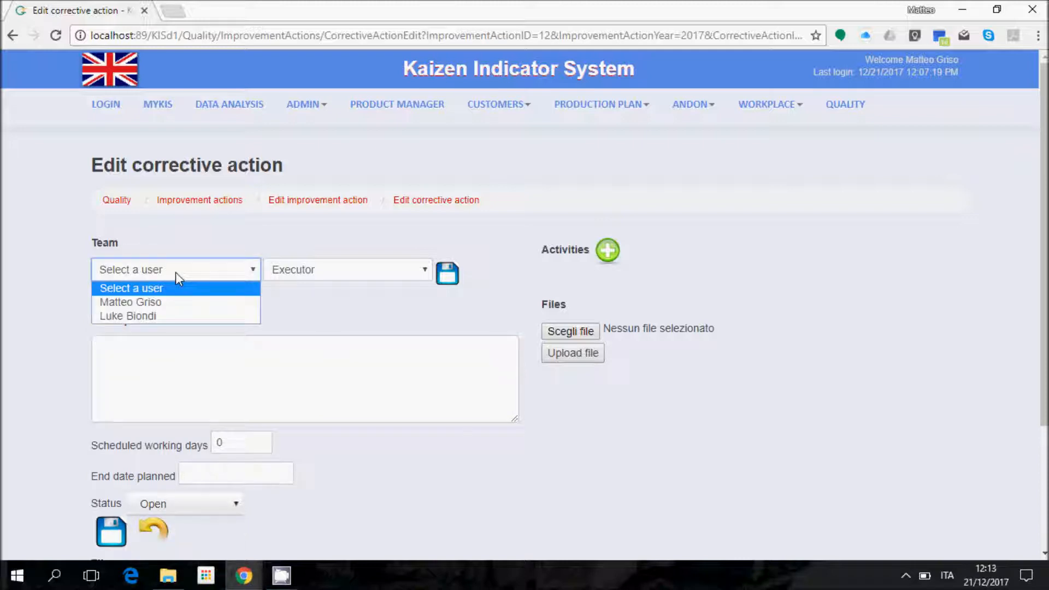
{"action": "left_click", "coordinate": [188, 304]}
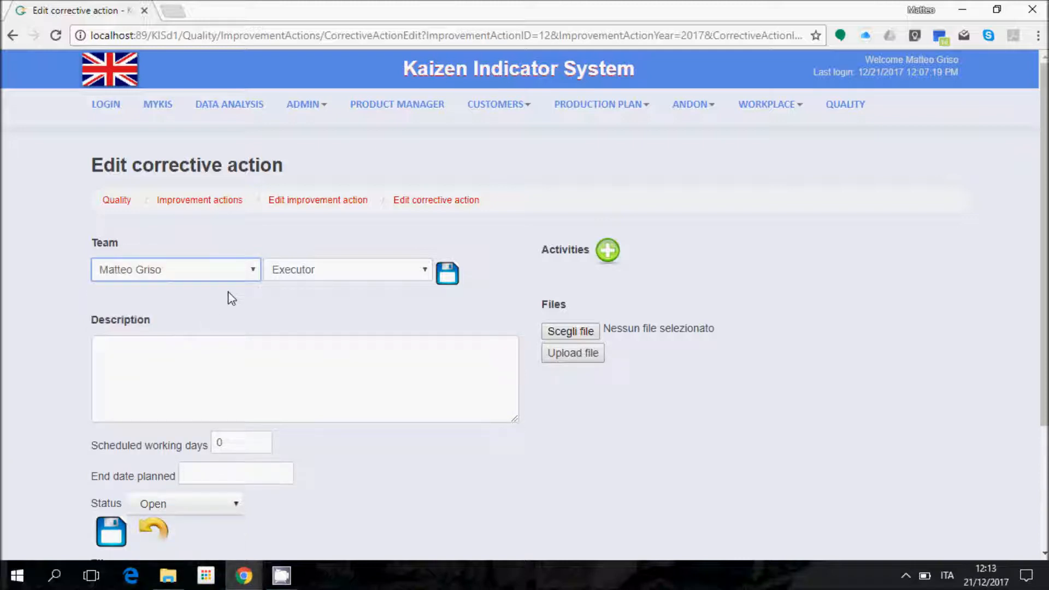
{"action": "left_click", "coordinate": [448, 274]}
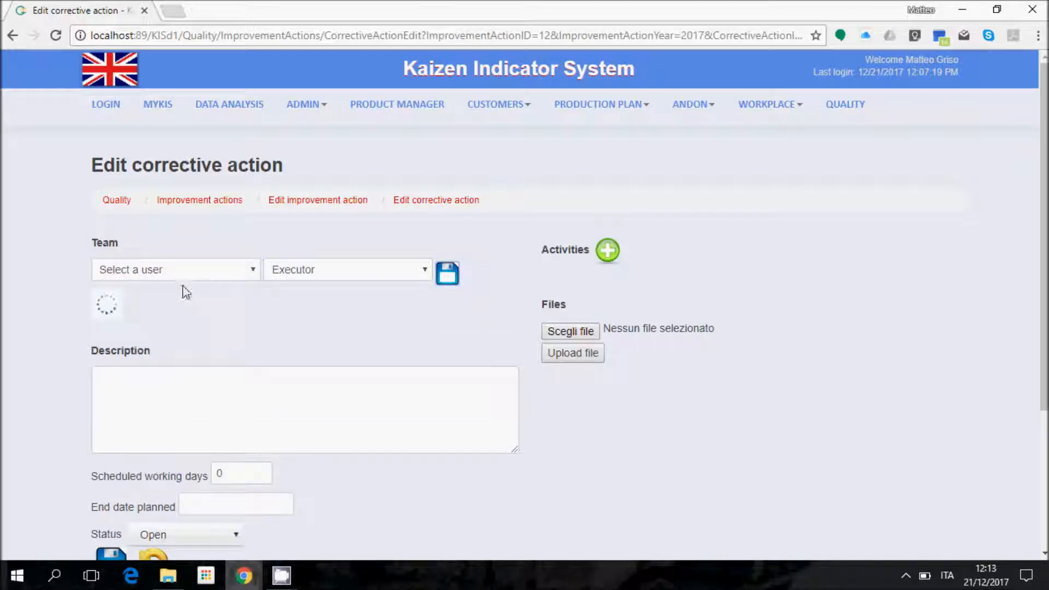
Step: Add a second user to the corrective action team as Helper
{"action": "left_click", "coordinate": [243, 271]}
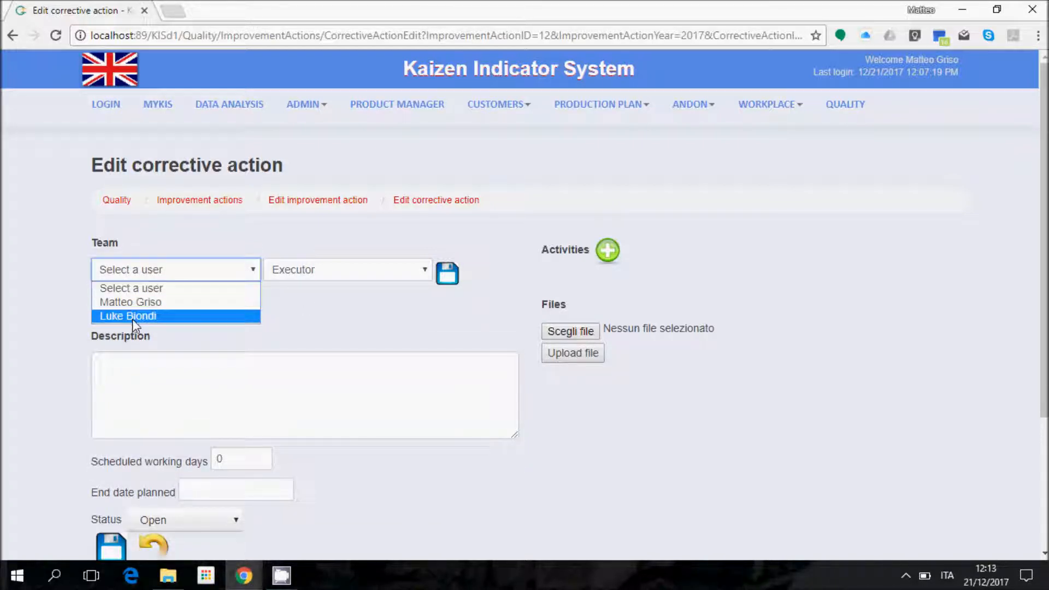
{"action": "left_click", "coordinate": [132, 317]}
{"action": "left_click", "coordinate": [295, 275]}
{"action": "left_click", "coordinate": [306, 301]}
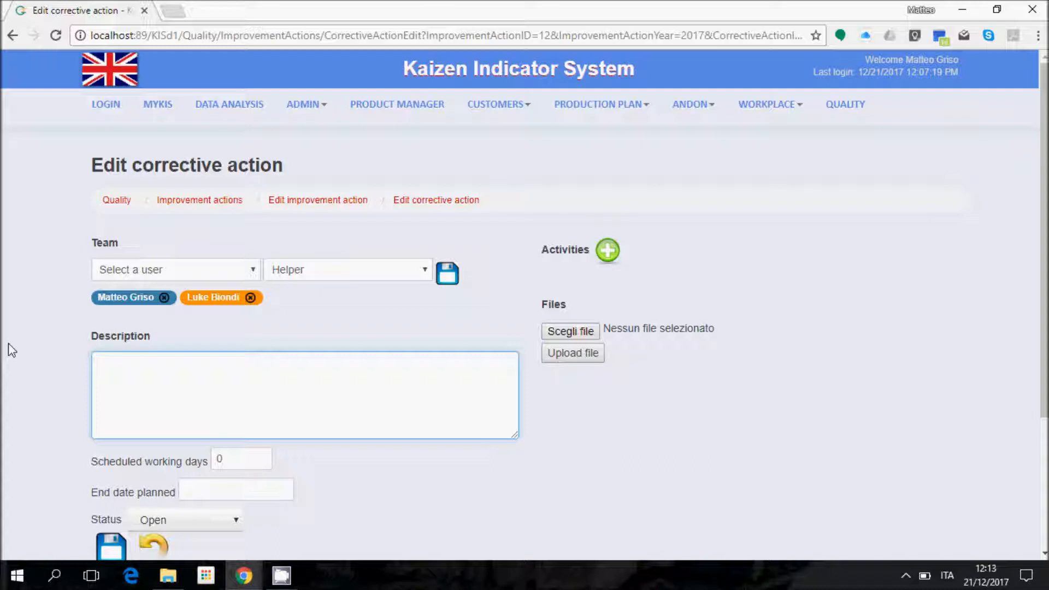
Step: Save the supplier-maintenance corrective action ending 15/01/2018, then return to improvement action 12/2017
{"action": "type", "text": "Find a supplier to perform "}
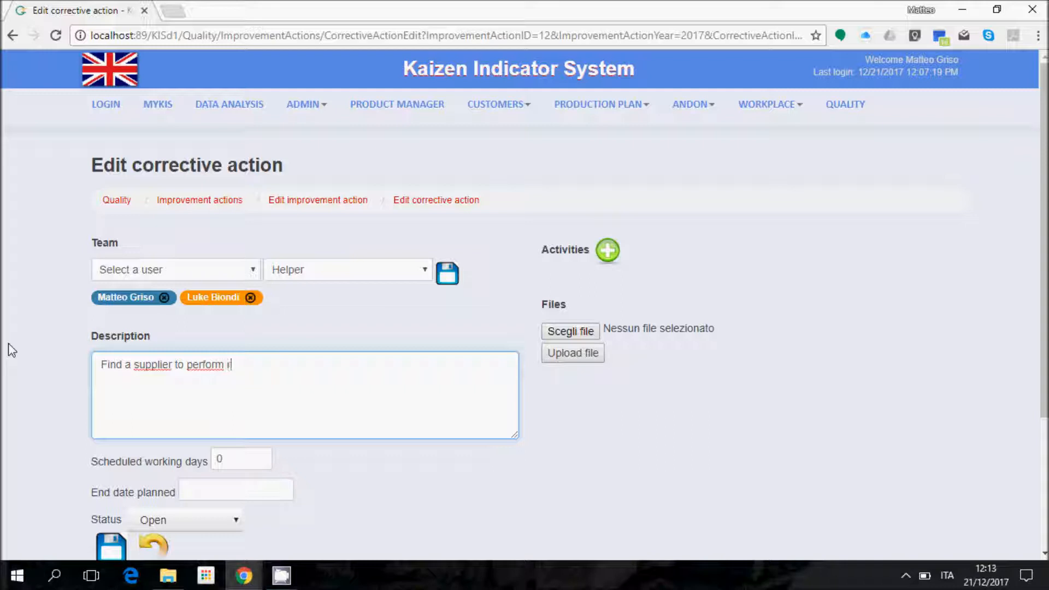
{"action": "type", "text": "routine maintenance of welding "}
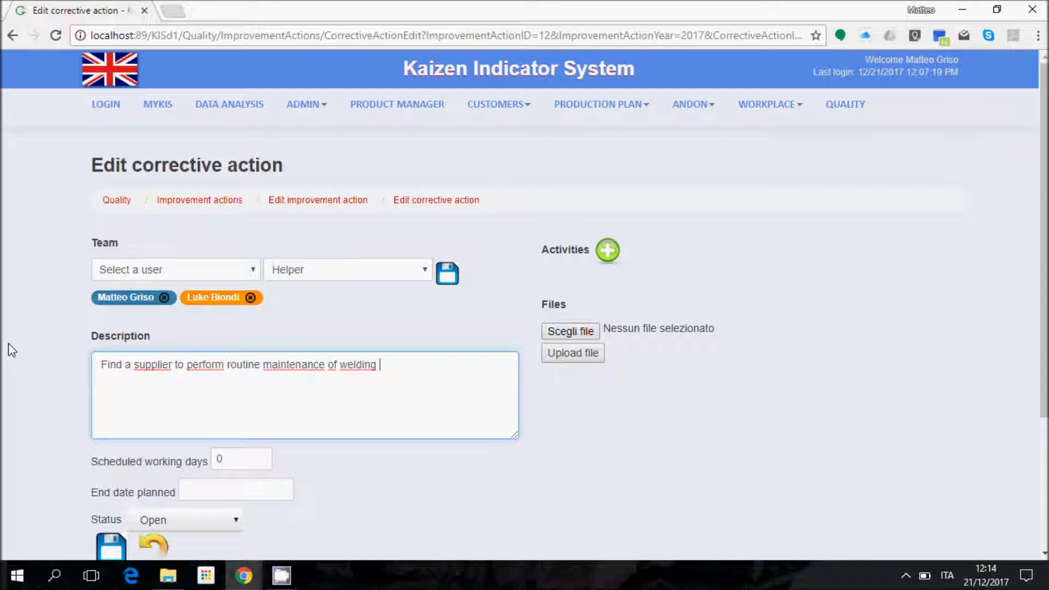
{"action": "type", "text": "equipments."}
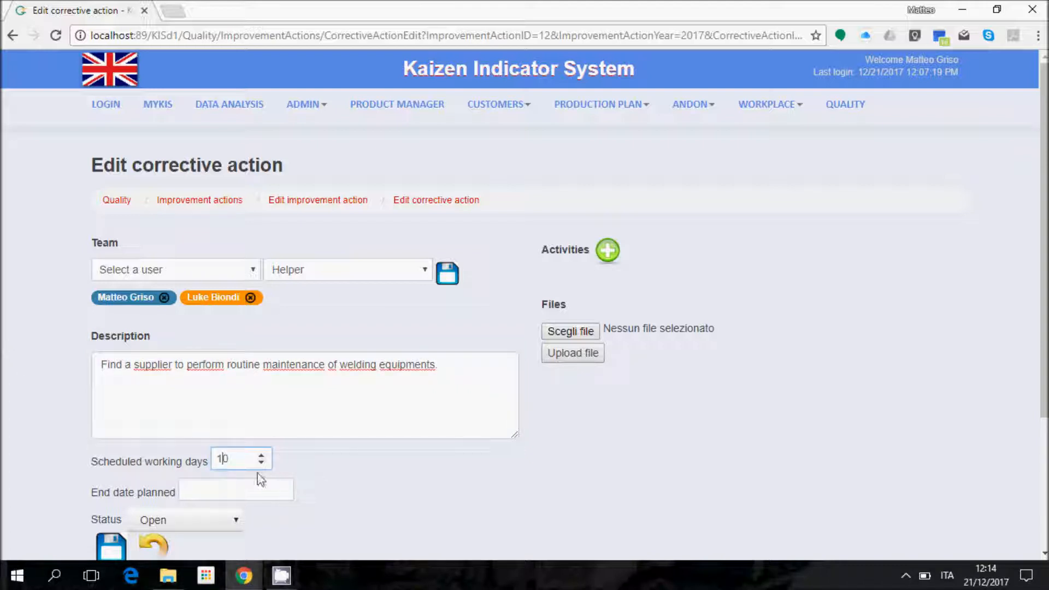
{"action": "left_click", "coordinate": [252, 491]}
{"action": "left_click", "coordinate": [364, 290]}
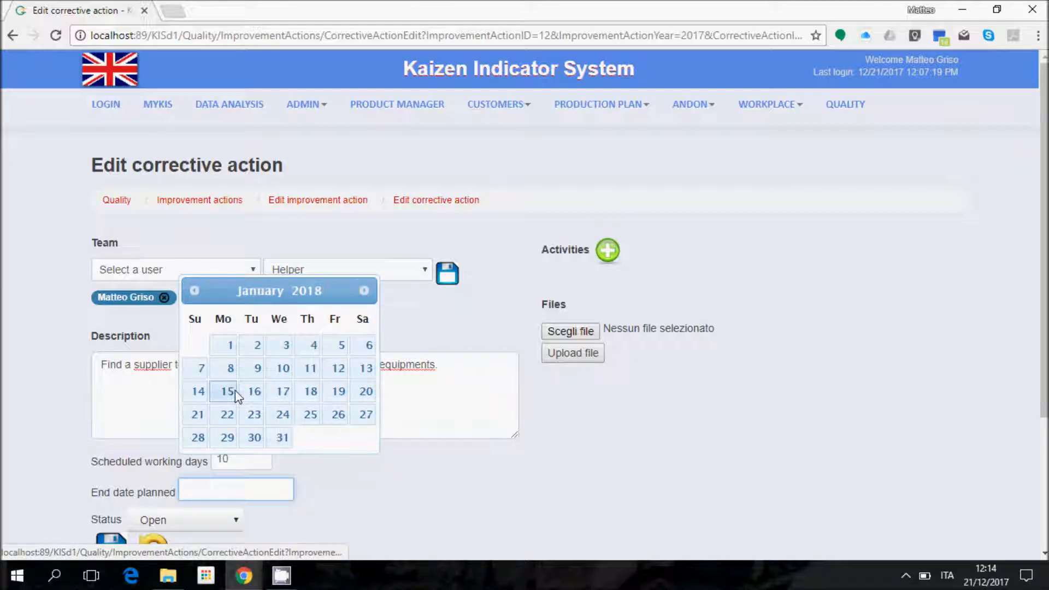
{"action": "left_click", "coordinate": [236, 393]}
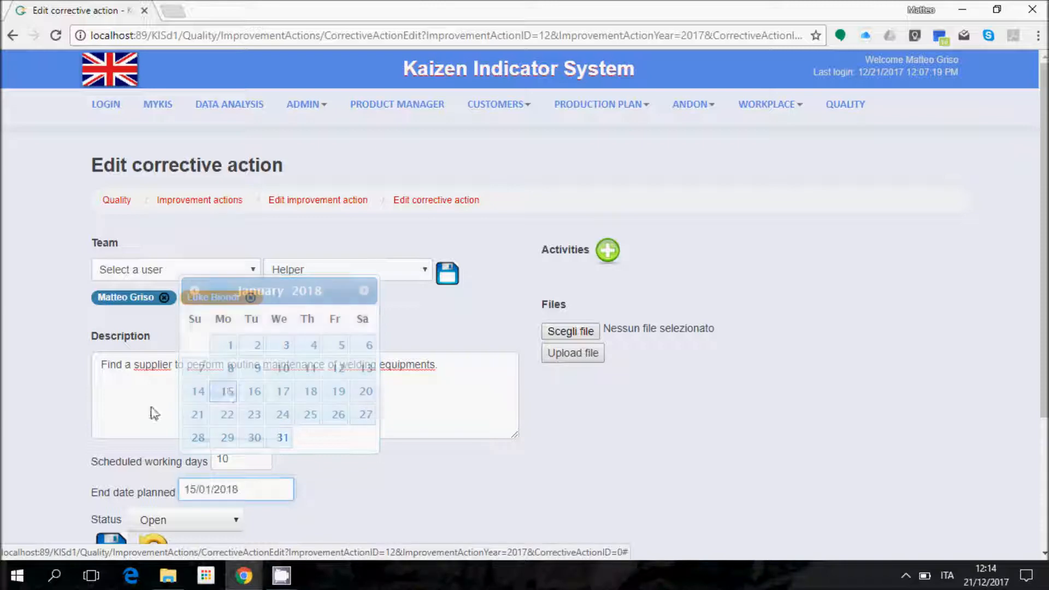
{"action": "scroll", "coordinate": [153, 412], "scroll_direction": "down", "scroll_amount": 1}
{"action": "left_click", "coordinate": [112, 475]}
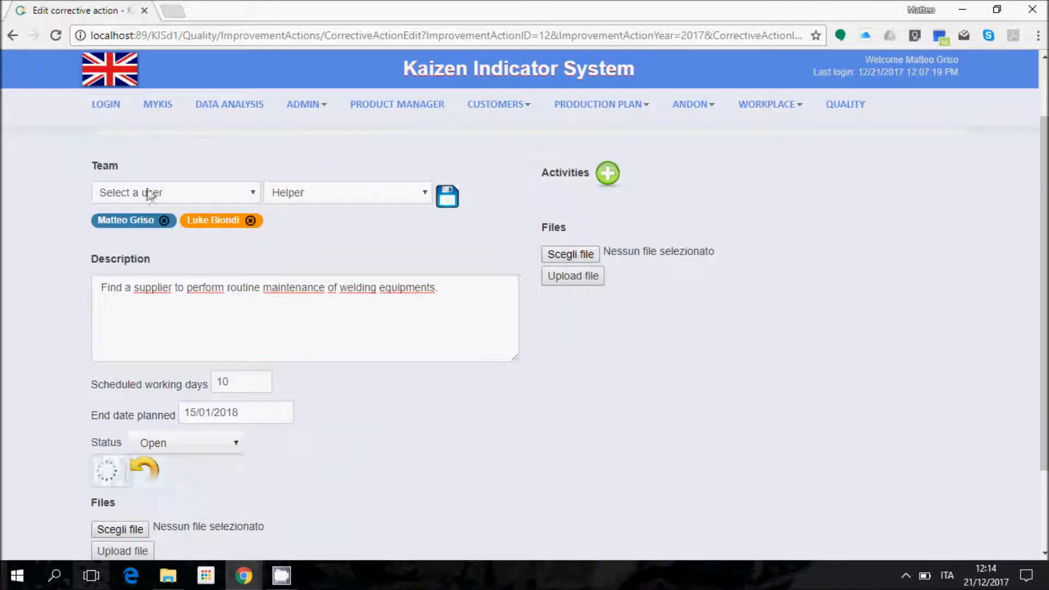
{"action": "scroll", "coordinate": [328, 306], "scroll_direction": "up", "scroll_amount": 2}
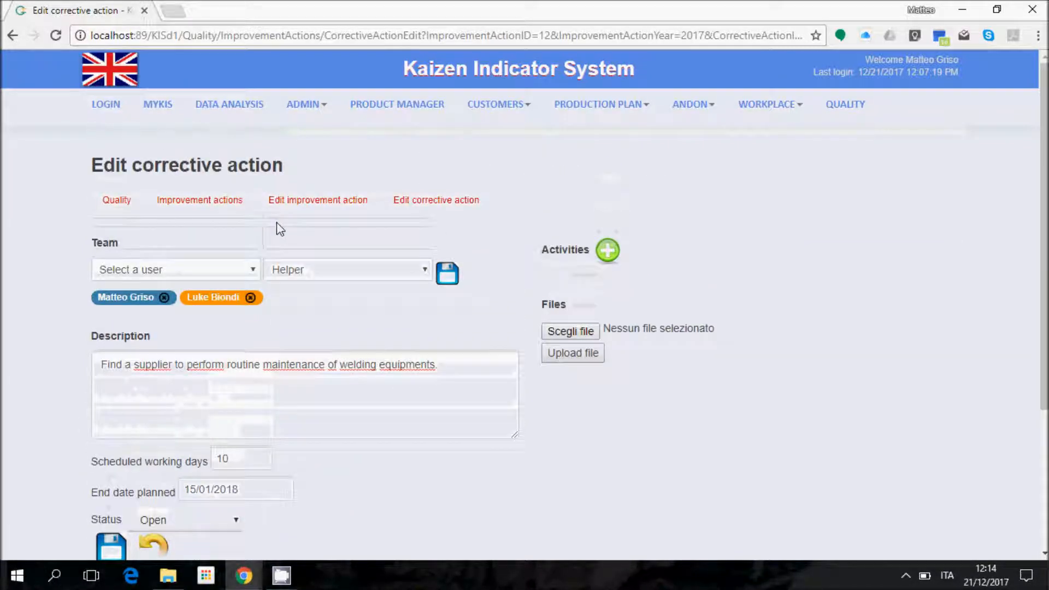
{"action": "left_click", "coordinate": [304, 201]}
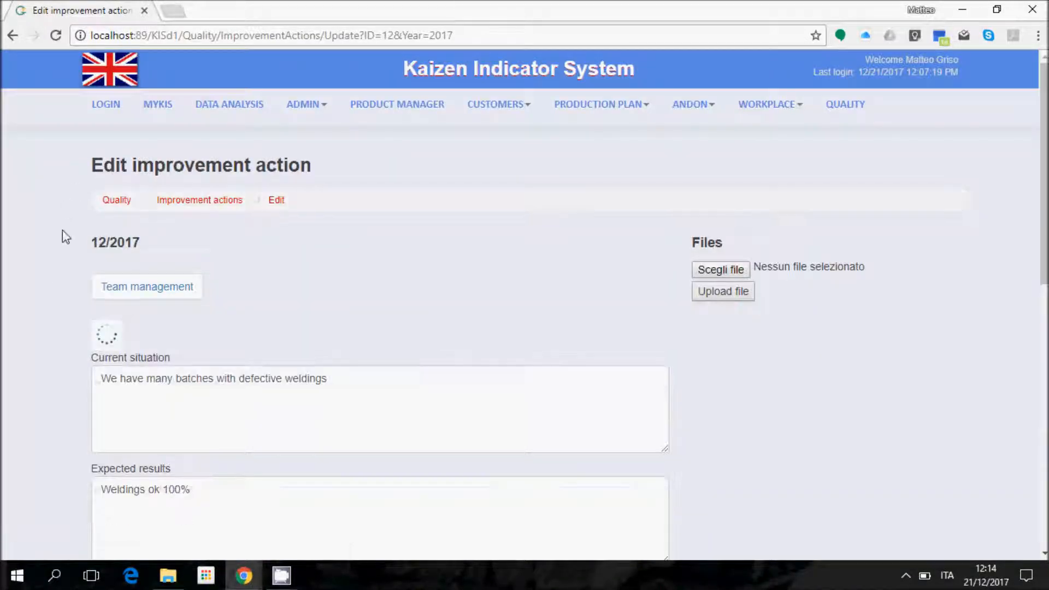
Step: Add a second corrective action under 12/2017 and open it for editing
{"action": "scroll", "coordinate": [25, 328], "scroll_direction": "down", "scroll_amount": 4}
{"action": "scroll", "coordinate": [27, 361], "scroll_direction": "down", "scroll_amount": 5}
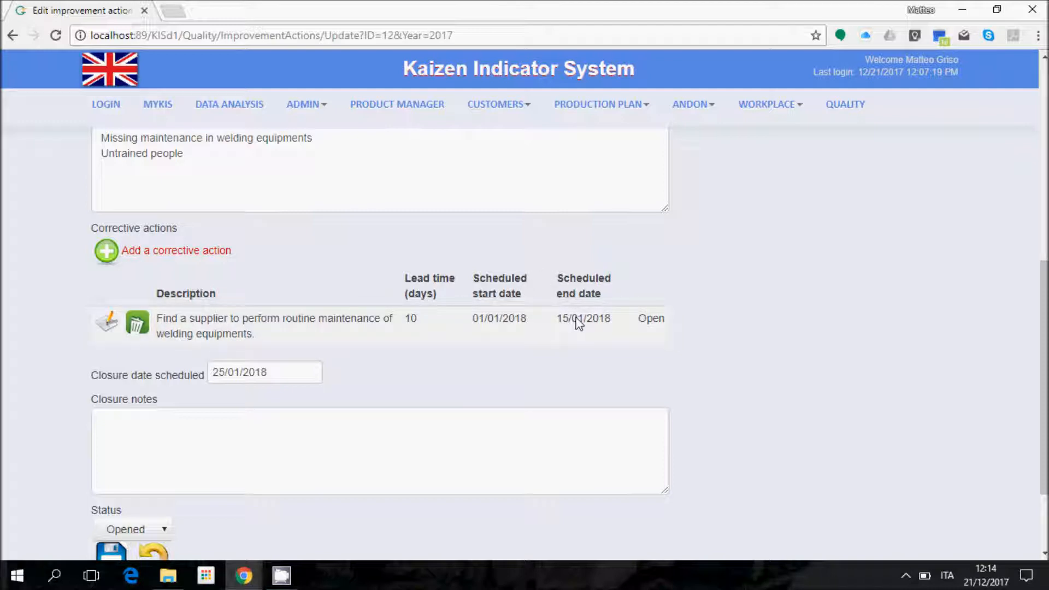
{"action": "left_click", "coordinate": [187, 250]}
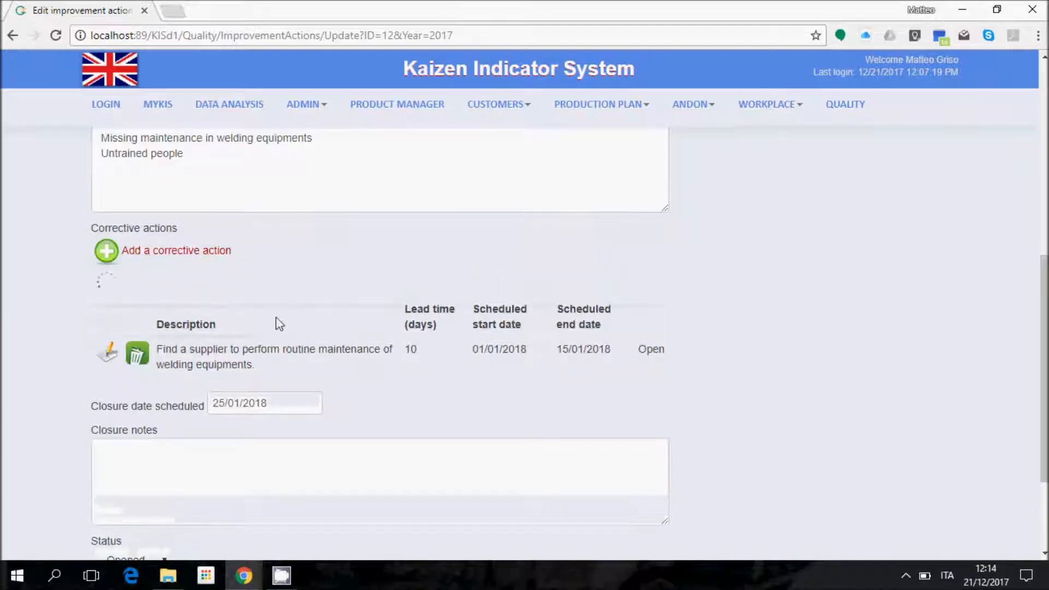
{"action": "left_click", "coordinate": [109, 322]}
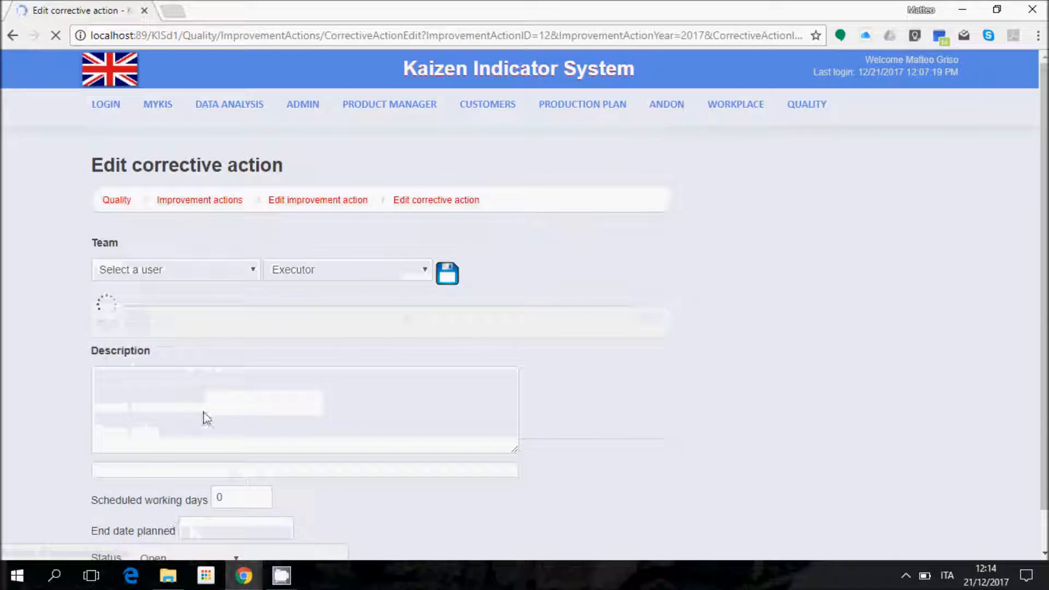
Step: Add a user to the second corrective action's team as Executor
{"action": "left_click", "coordinate": [180, 273]}
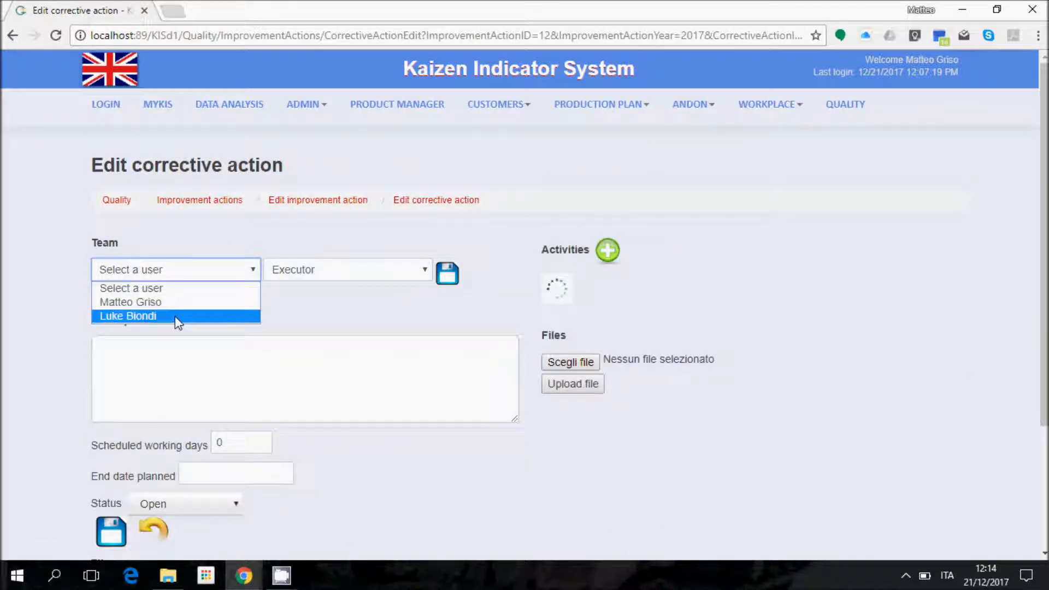
{"action": "left_click", "coordinate": [175, 316]}
{"action": "left_click", "coordinate": [453, 279]}
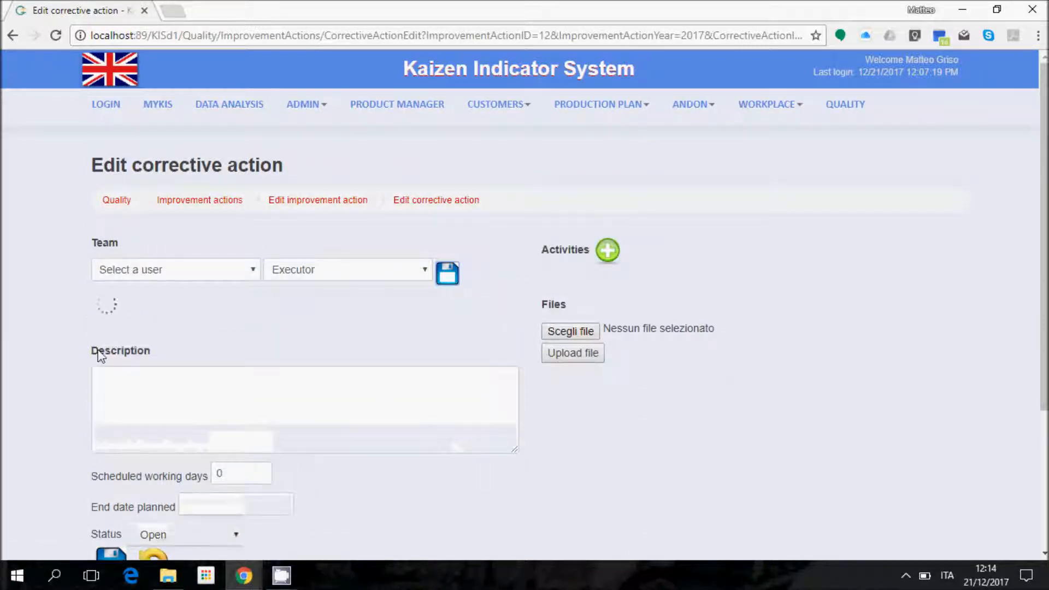
Step: Describe it as 'Train people in welding department', 5 working days, ending 28/12/2017, and save
{"action": "left_click", "coordinate": [183, 396]}
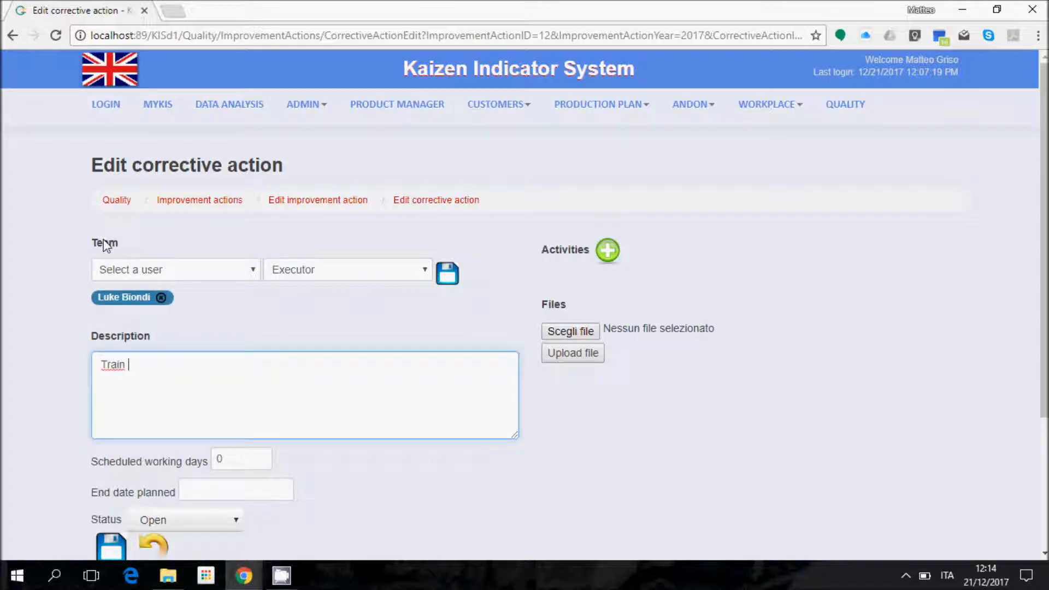
{"action": "type", "text": "Train people in welding department"}
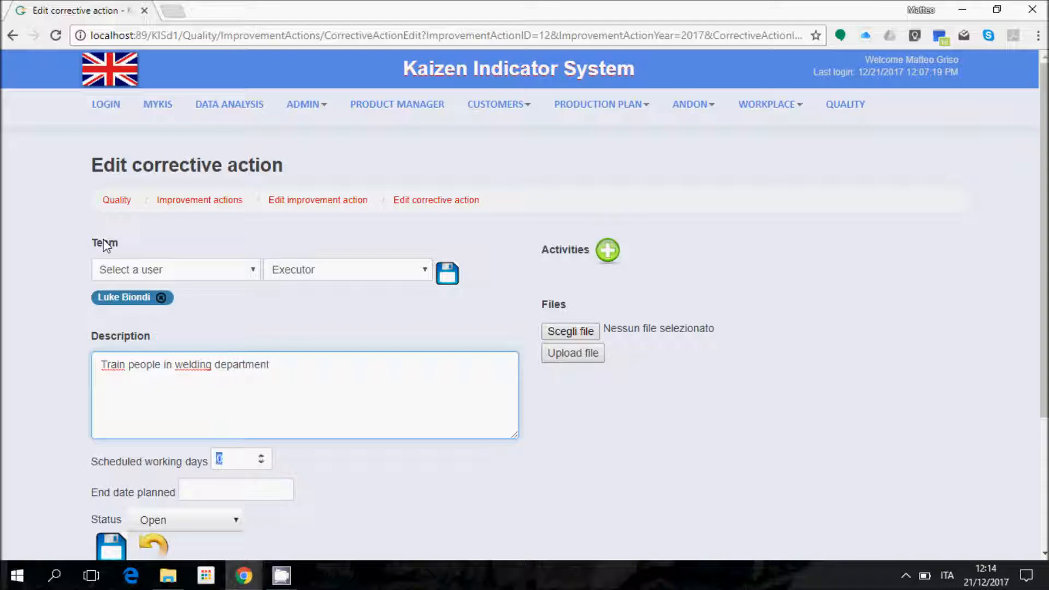
{"action": "type", "text": "5"}
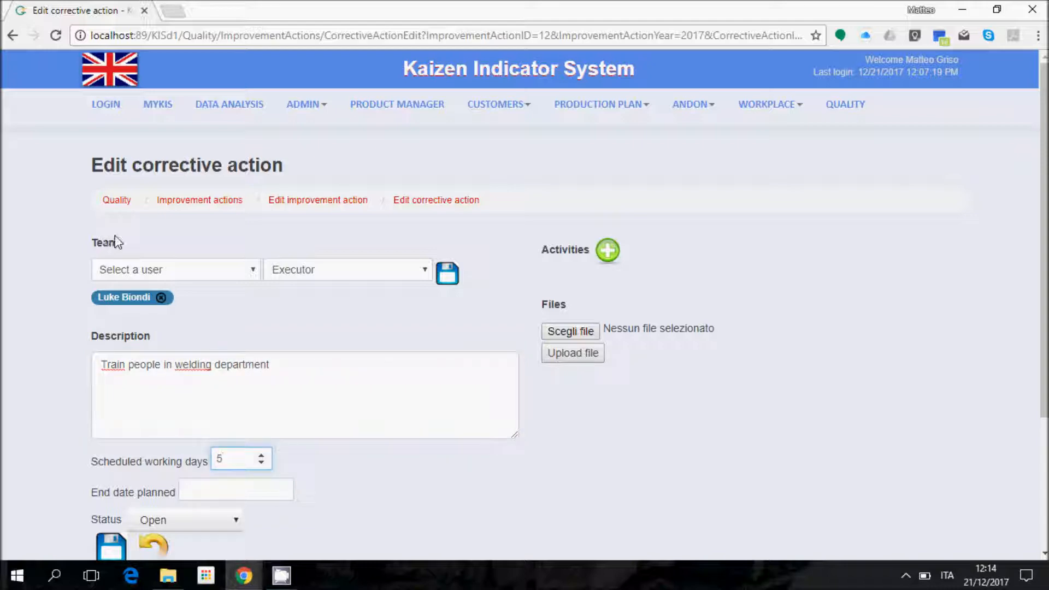
{"action": "left_click", "coordinate": [307, 403]}
{"action": "scroll", "coordinate": [49, 437], "scroll_direction": "down", "scroll_amount": 1}
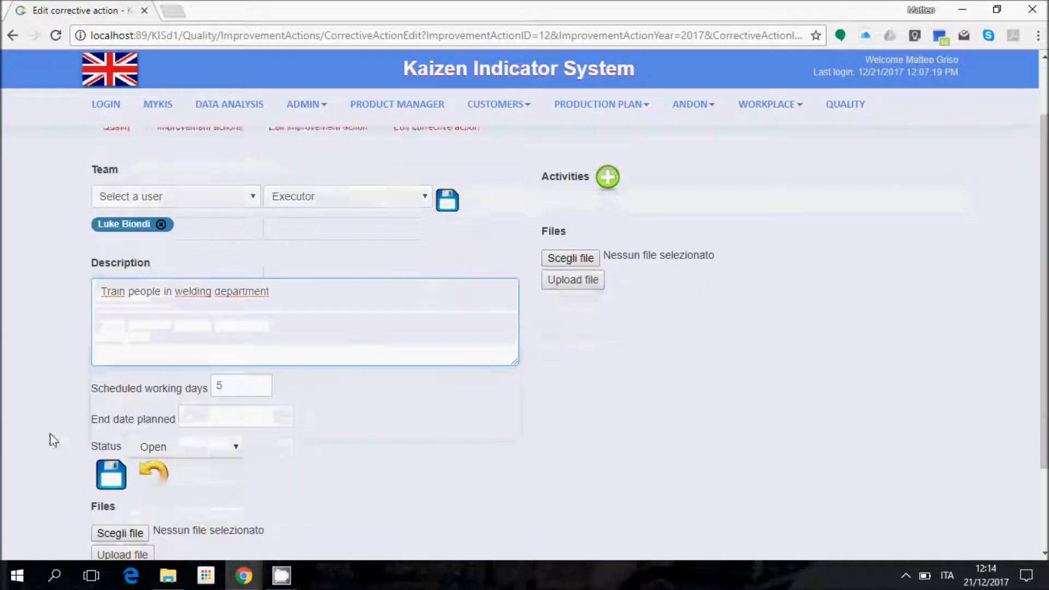
{"action": "left_click", "coordinate": [218, 411]}
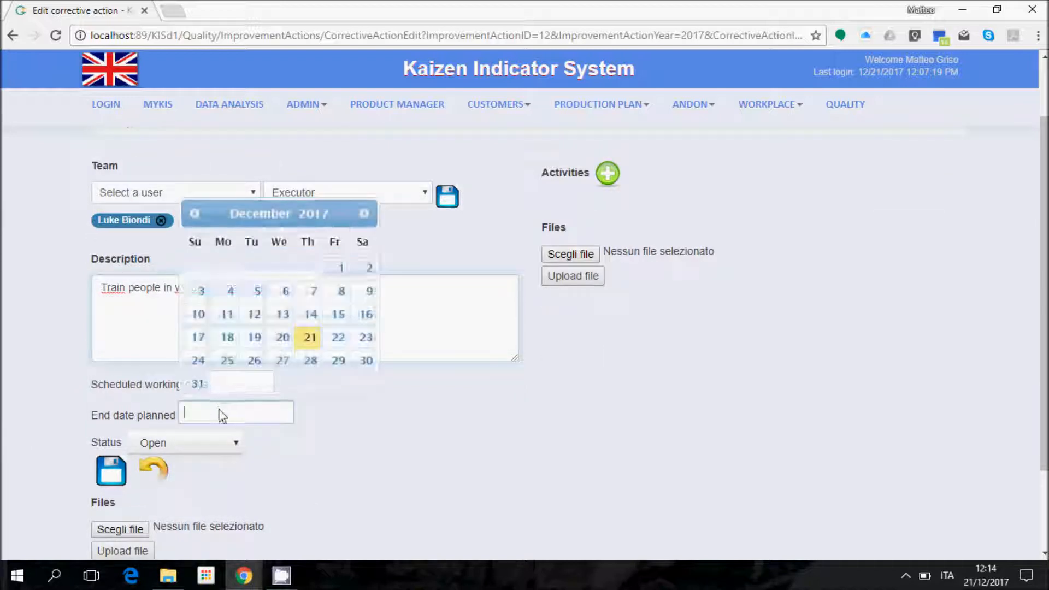
{"action": "left_click", "coordinate": [305, 362]}
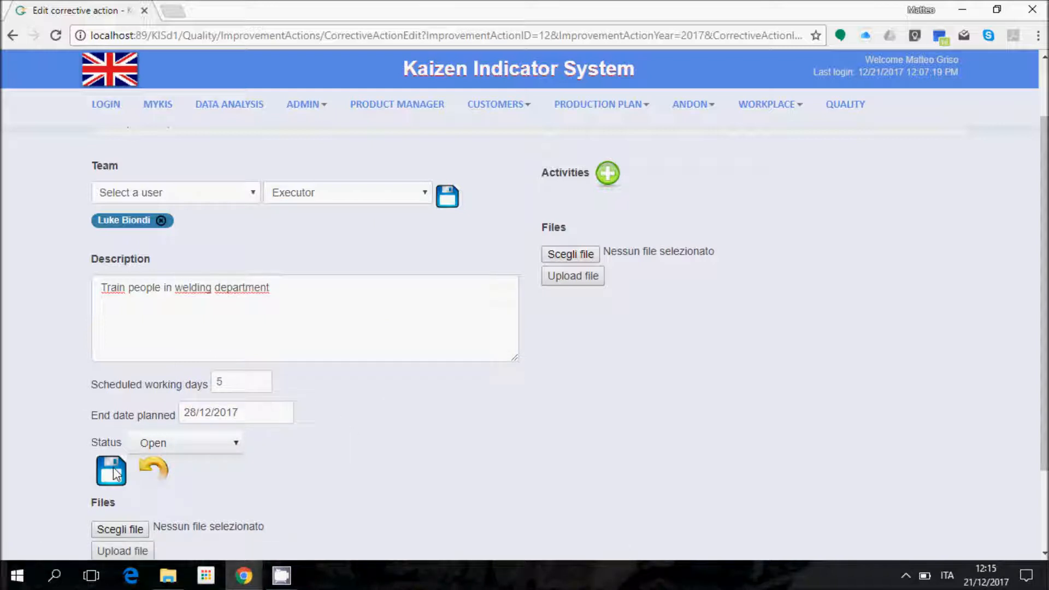
{"action": "scroll", "coordinate": [134, 274], "scroll_direction": "down", "scroll_amount": 2}
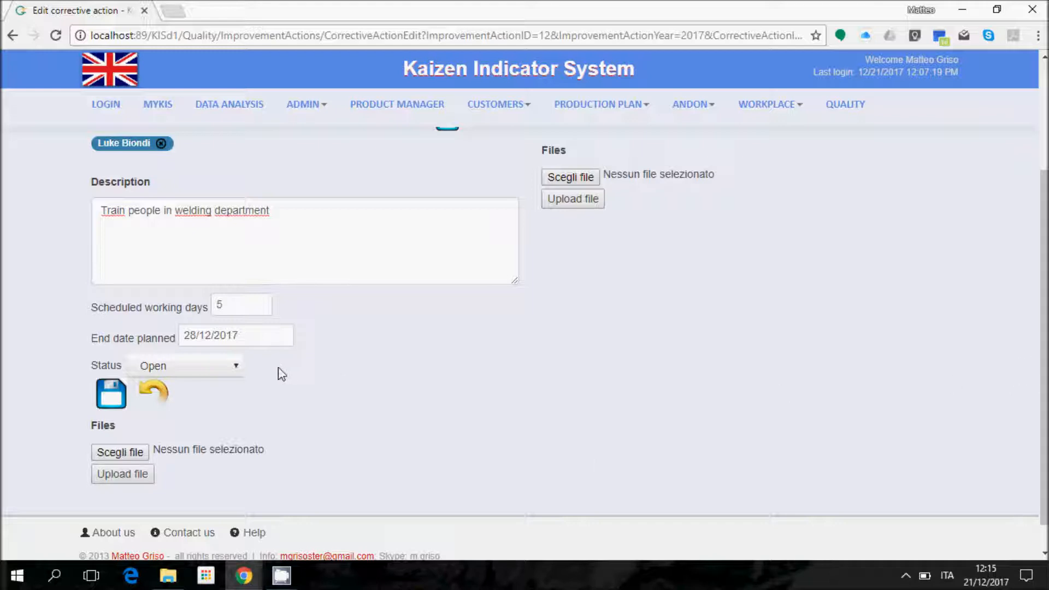
{"action": "left_click", "coordinate": [109, 394]}
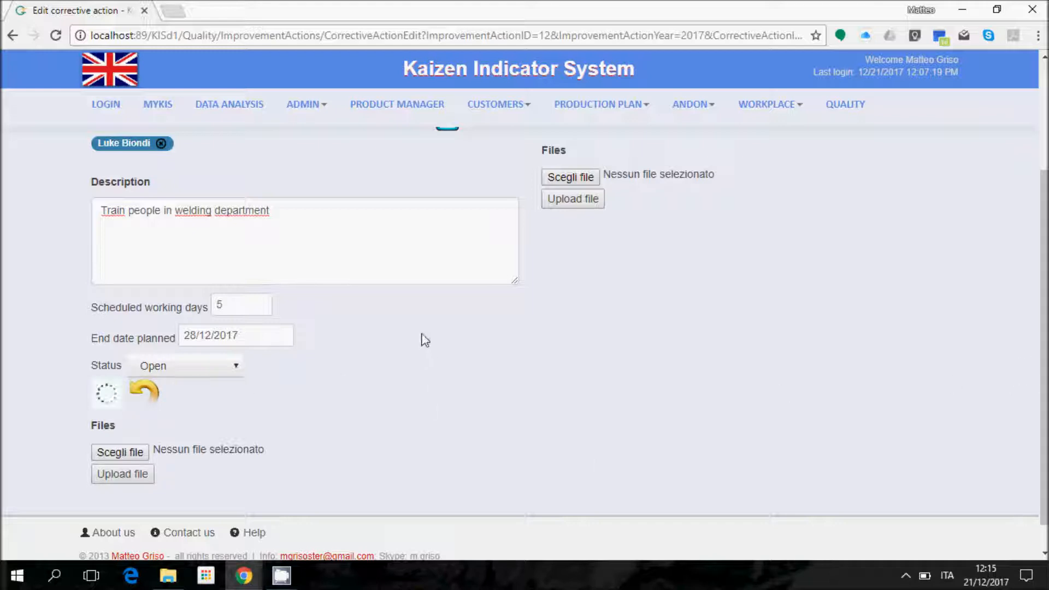
{"action": "scroll", "coordinate": [428, 356], "scroll_direction": "up", "scroll_amount": 1}
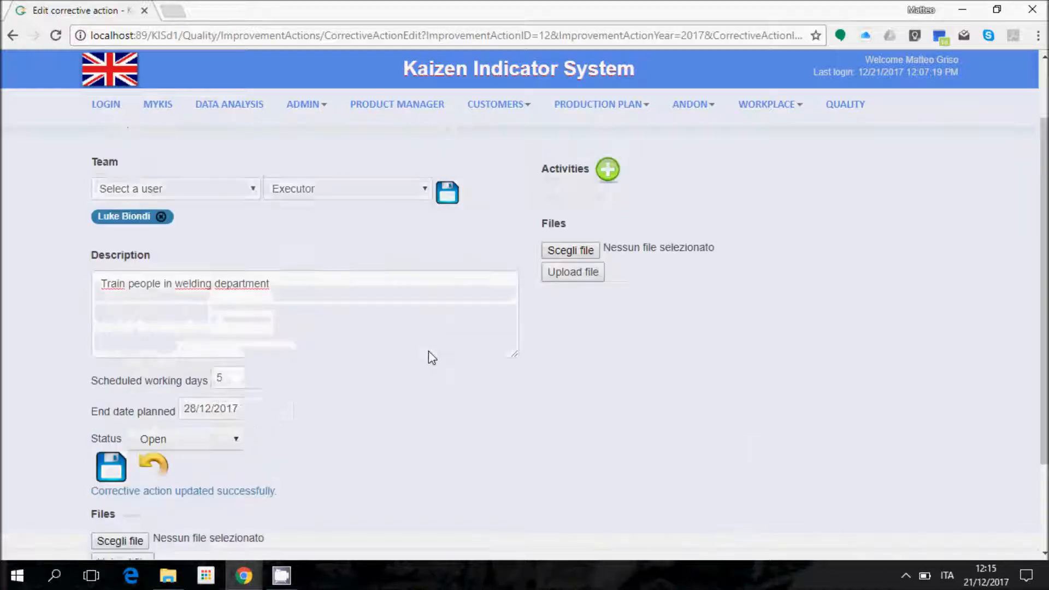
{"action": "scroll", "coordinate": [354, 187], "scroll_direction": "up", "scroll_amount": 1}
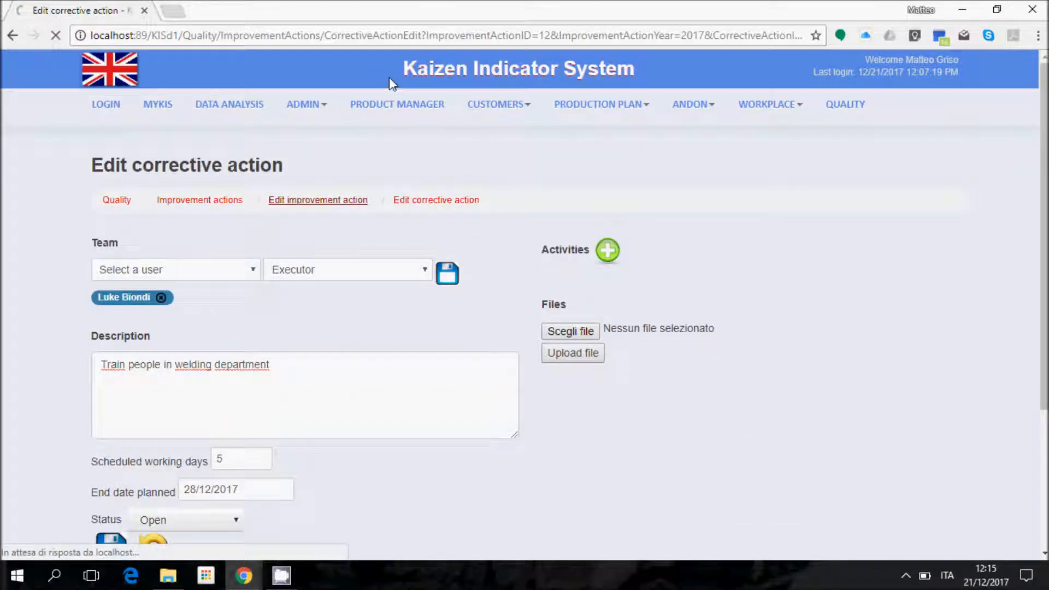
{"action": "left_click", "coordinate": [327, 200]}
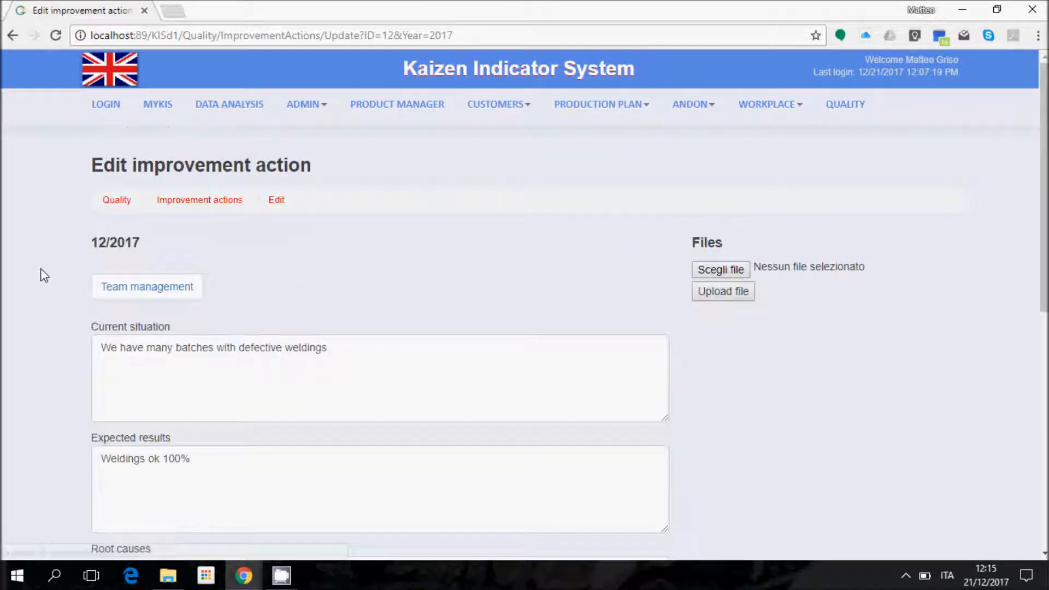
{"action": "scroll", "coordinate": [55, 279], "scroll_direction": "down", "scroll_amount": 1}
{"action": "scroll", "coordinate": [582, 227], "scroll_direction": "down", "scroll_amount": 3}
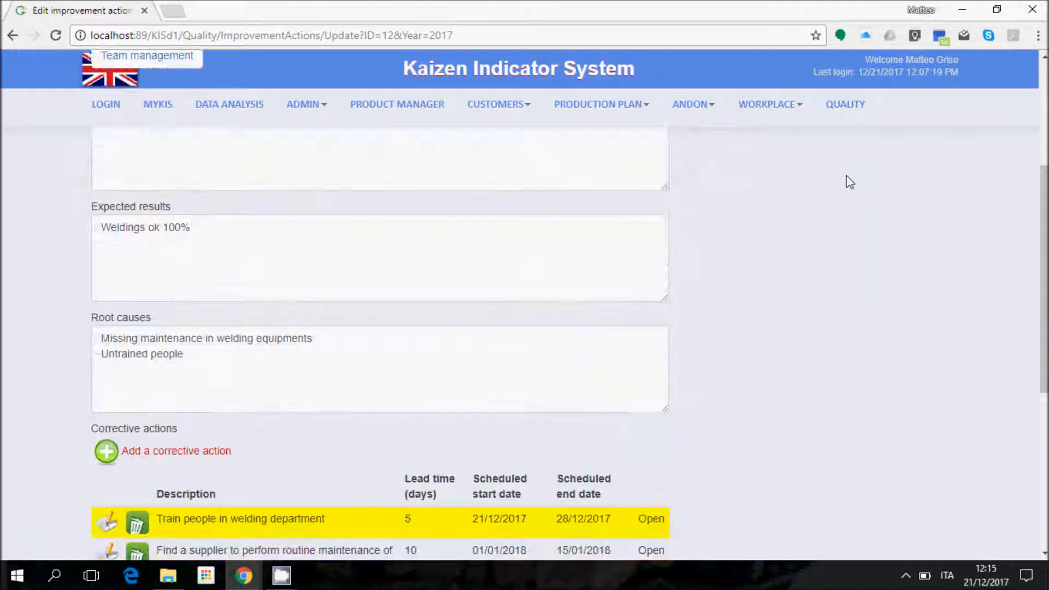
{"action": "scroll", "coordinate": [426, 227], "scroll_direction": "up", "scroll_amount": 3}
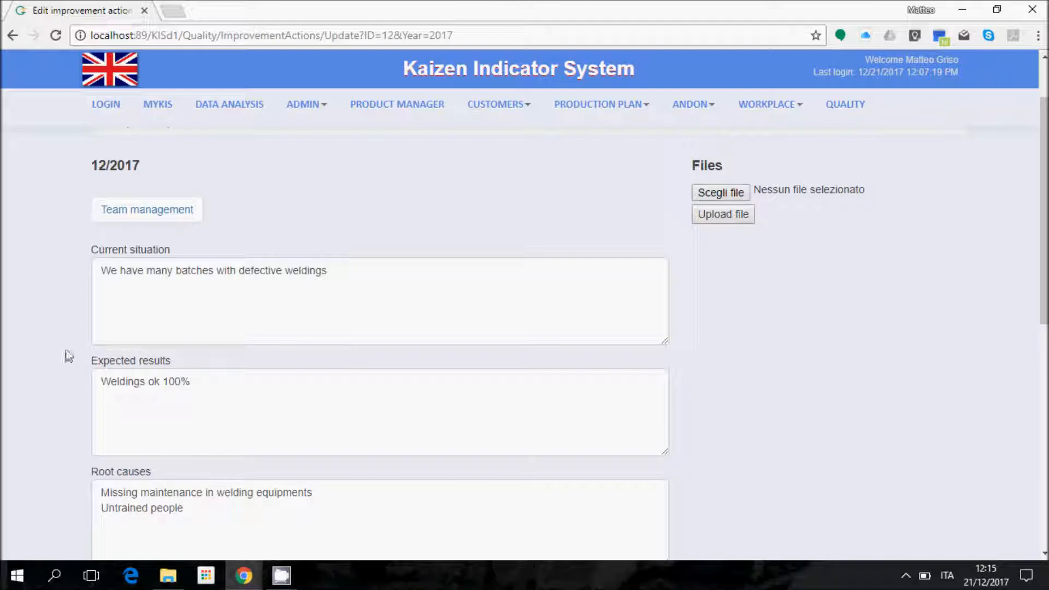
{"action": "left_click", "coordinate": [107, 219]}
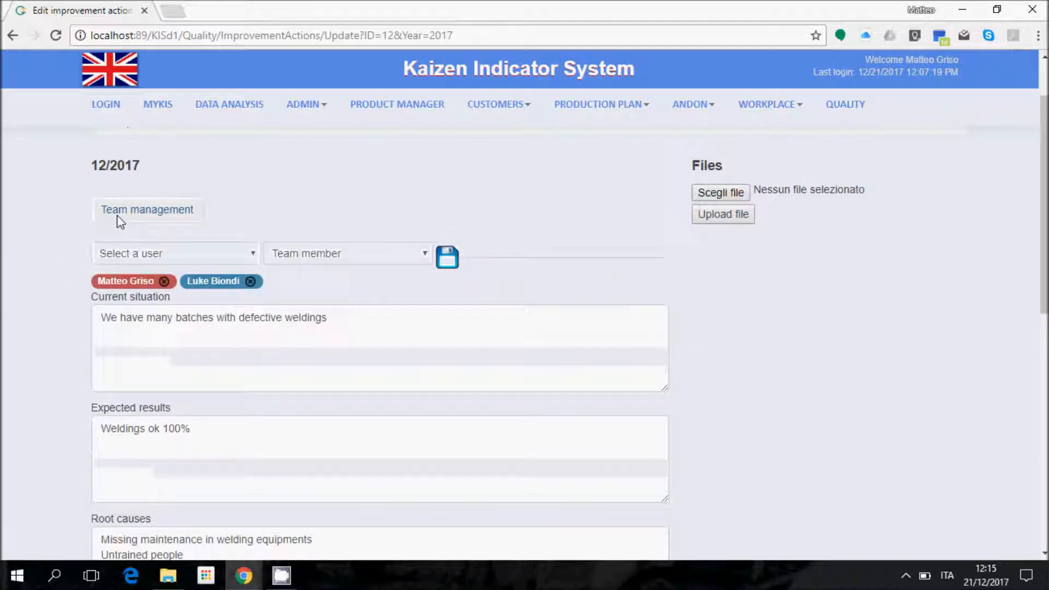
{"action": "left_click", "coordinate": [130, 214]}
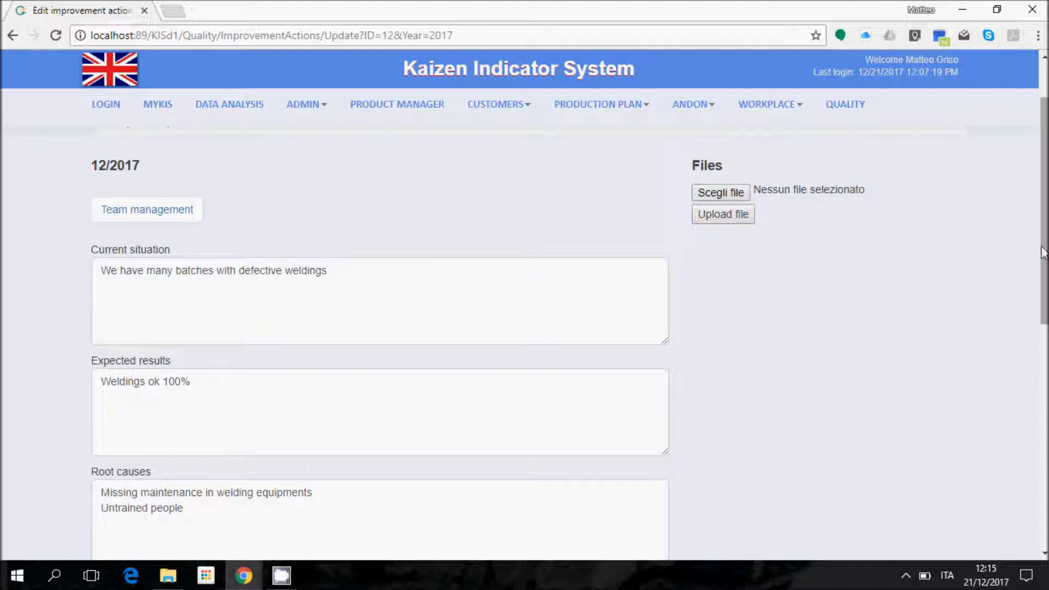
{"action": "left_click_drag", "start_coordinate": [1043, 247], "coordinate": [1043, 384]}
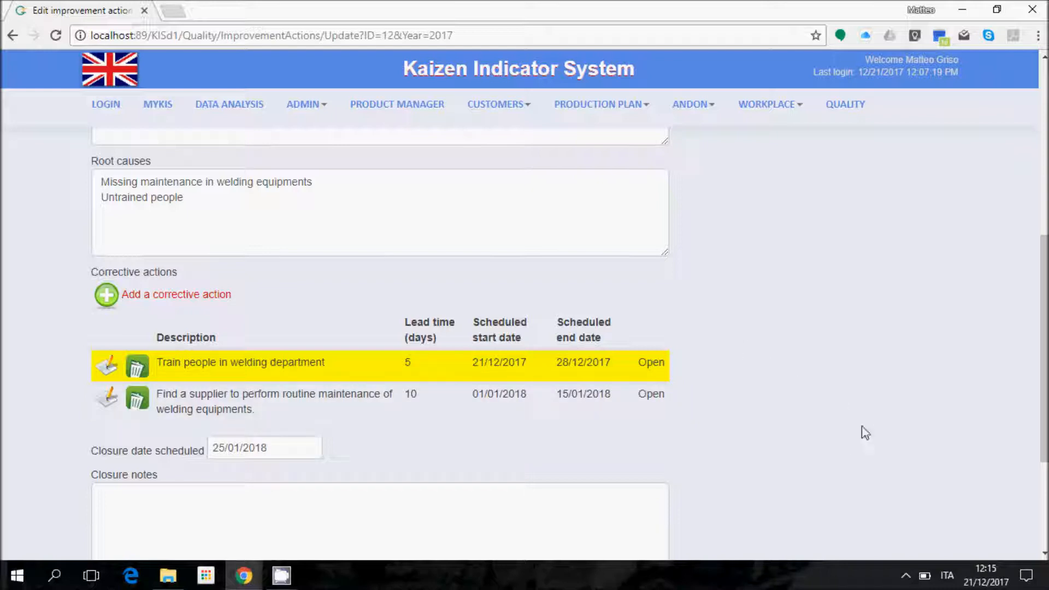
{"action": "scroll", "coordinate": [380, 328], "scroll_direction": "down", "scroll_amount": 1}
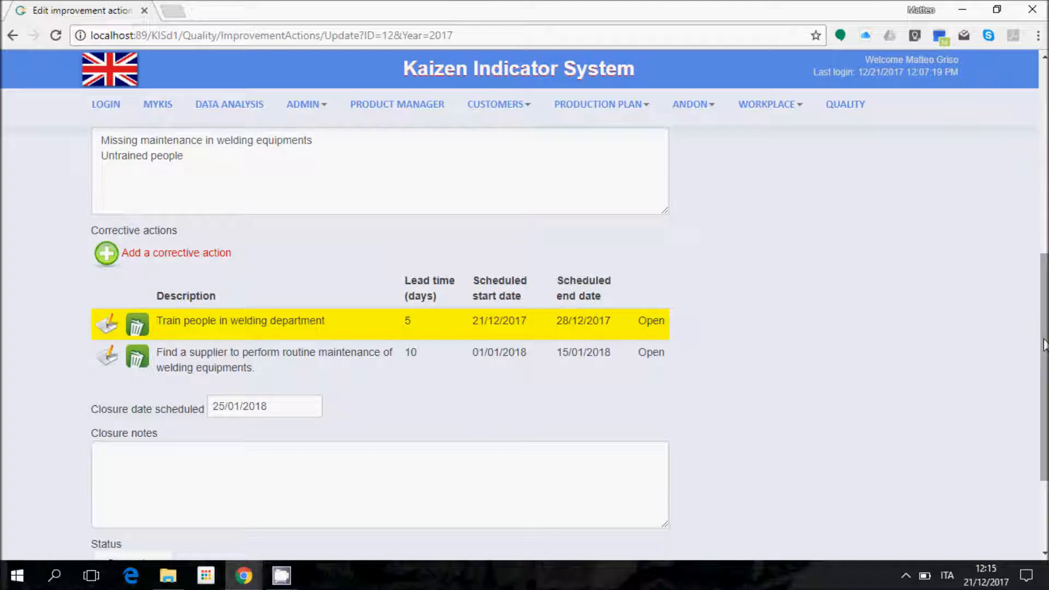
Step: Log out and sign in with the team member's username and password
{"action": "left_click", "coordinate": [116, 106]}
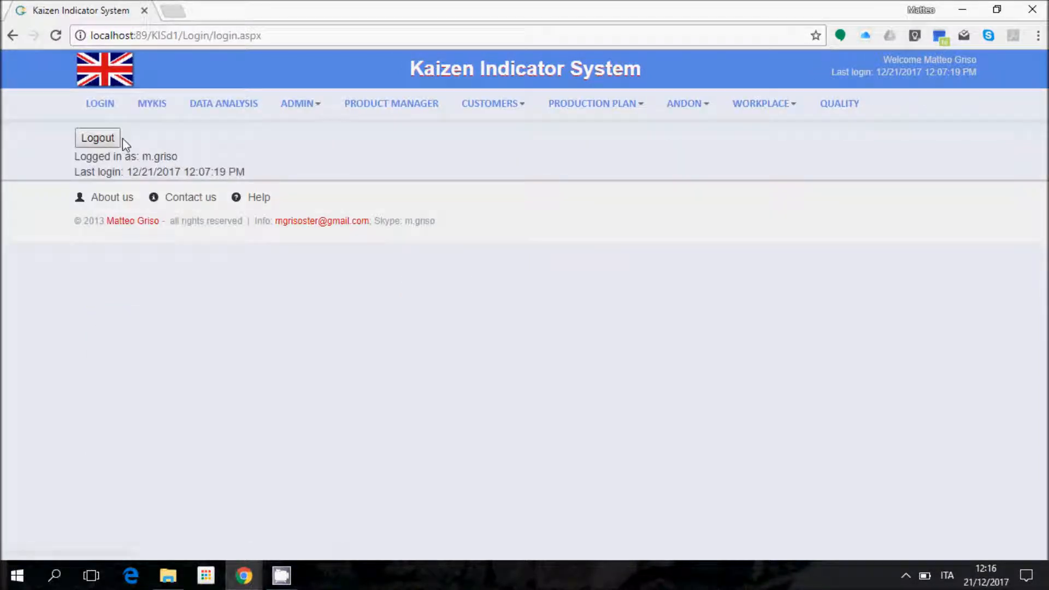
{"action": "left_click", "coordinate": [111, 140]}
{"action": "left_click_drag", "start_coordinate": [230, 178], "coordinate": [12, 158]}
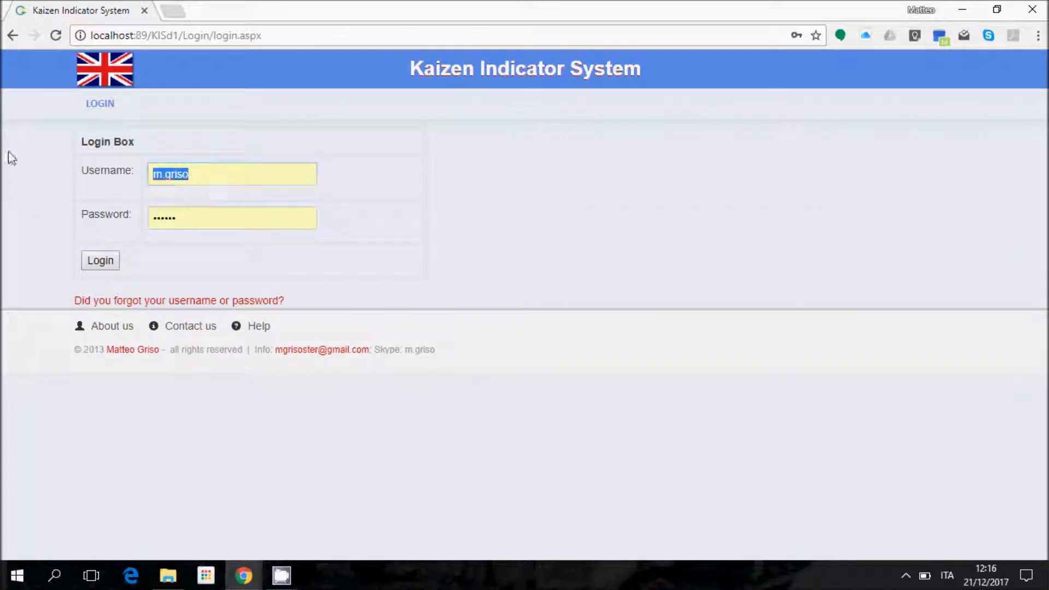
{"action": "key", "text": "Tab"}
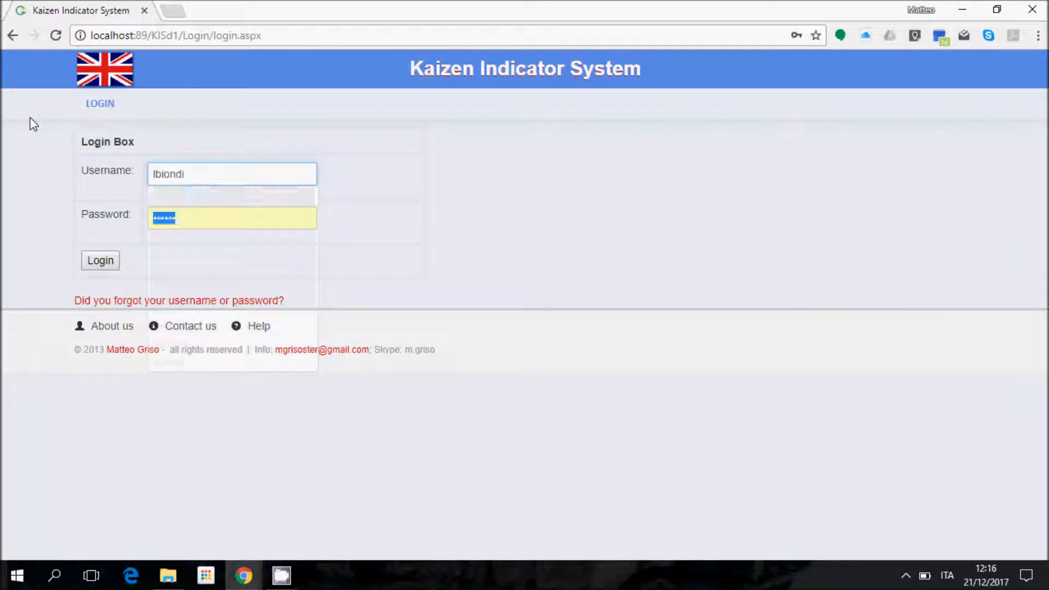
{"action": "type", "text": "••••"}
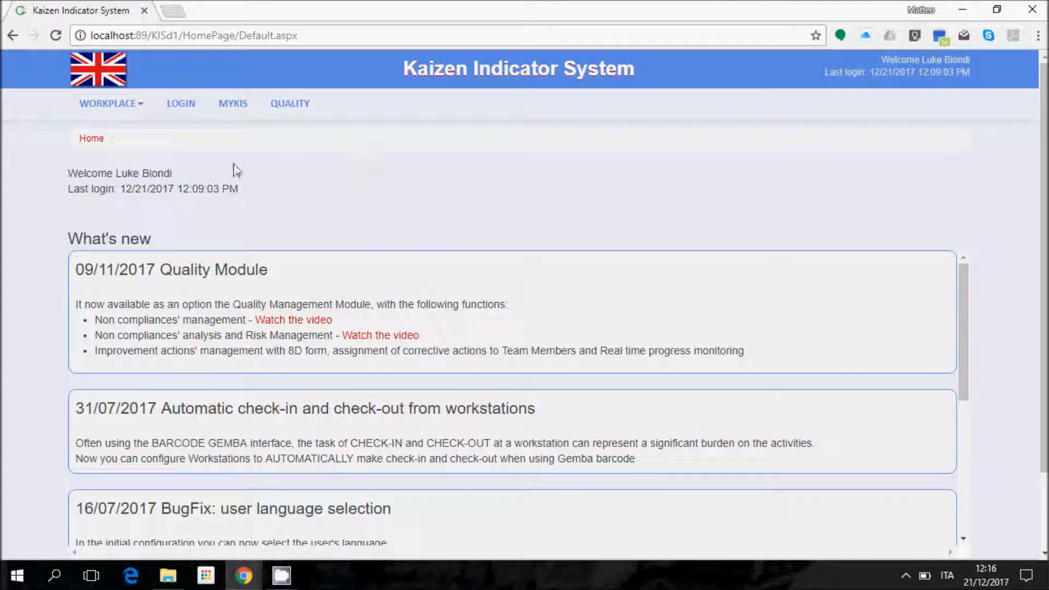
Step: Open the improvement action's progress page from the Quality module
{"action": "left_click", "coordinate": [290, 104]}
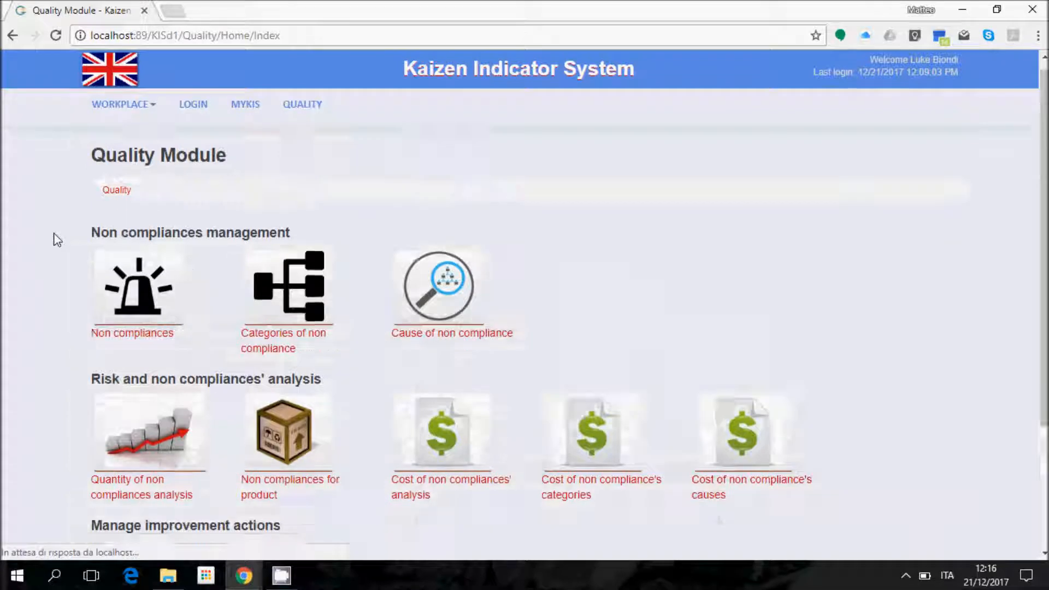
{"action": "scroll", "coordinate": [297, 189], "scroll_direction": "down", "scroll_amount": 3}
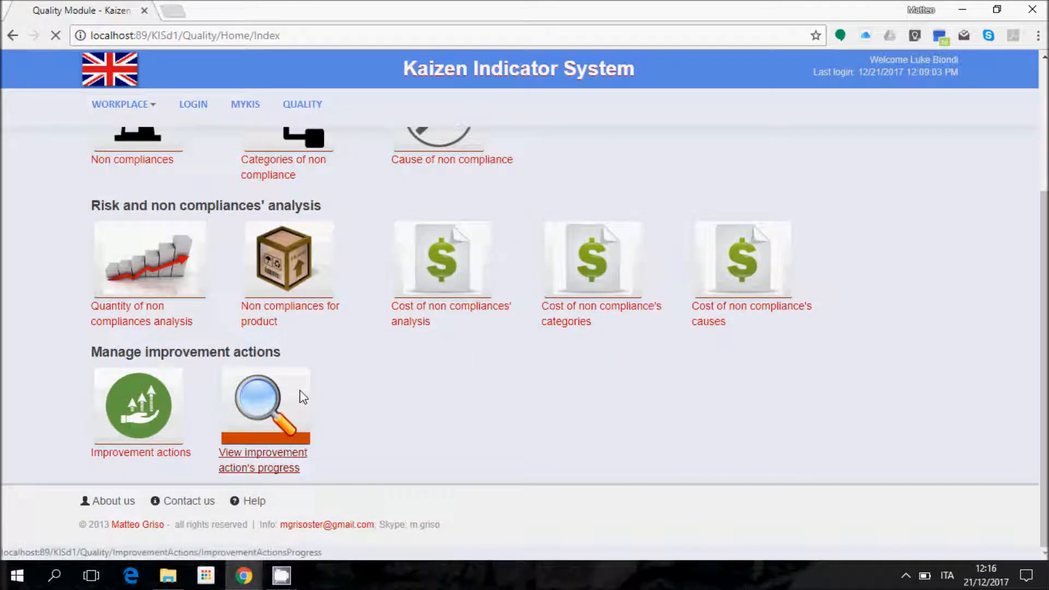
{"action": "left_click", "coordinate": [263, 469]}
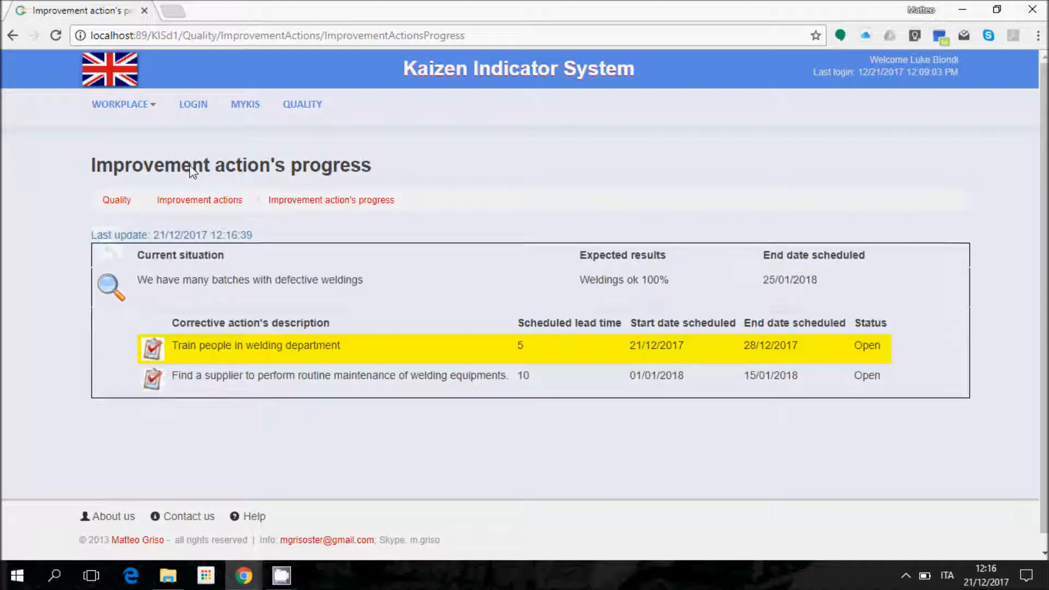
Step: Log a welding-training activity about the trainee list and printed welding instructions, status Executing
{"action": "left_click", "coordinate": [155, 352]}
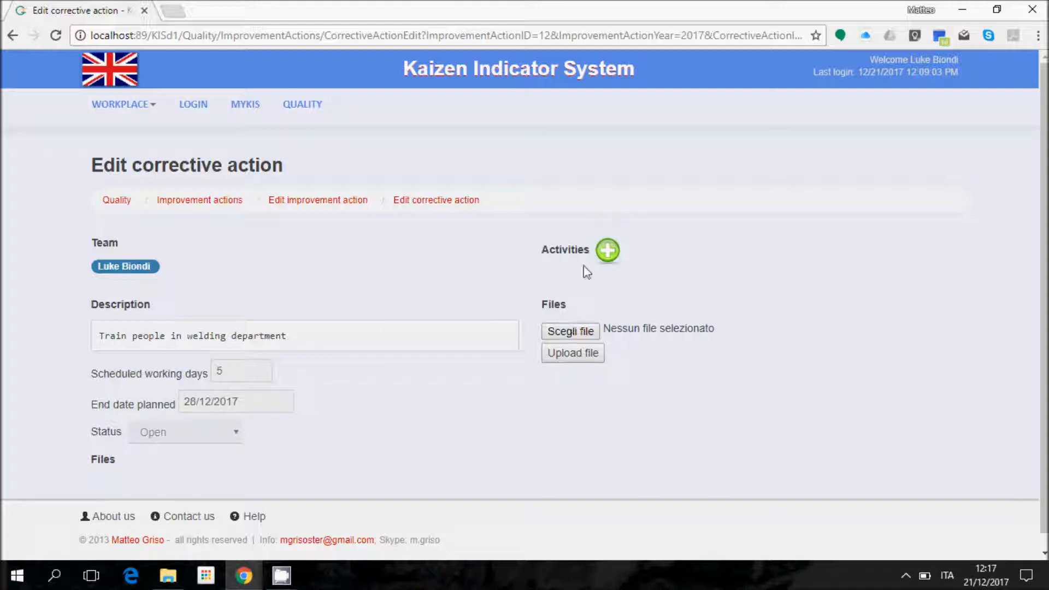
{"action": "left_click", "coordinate": [609, 251]}
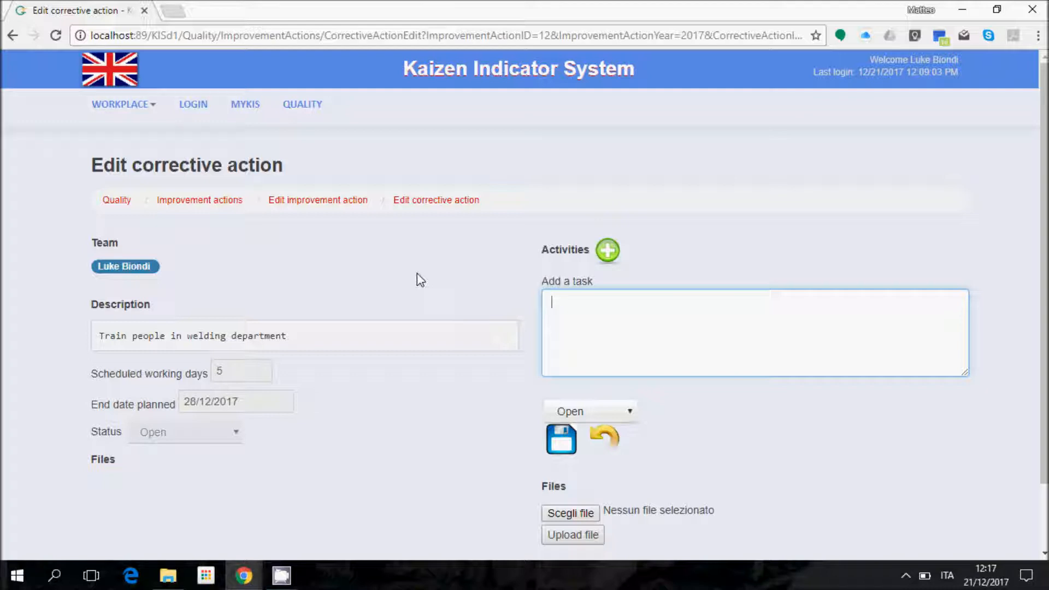
{"action": "type", "text": "Prepared a list of people to b"}
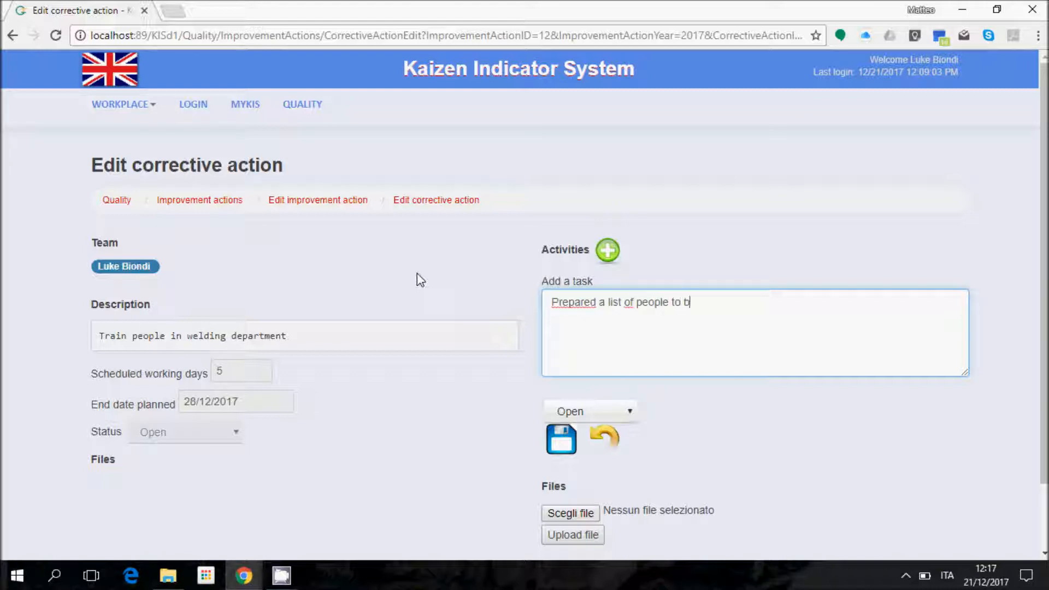
{"action": "type", "text": "e trained and also I made inst"}
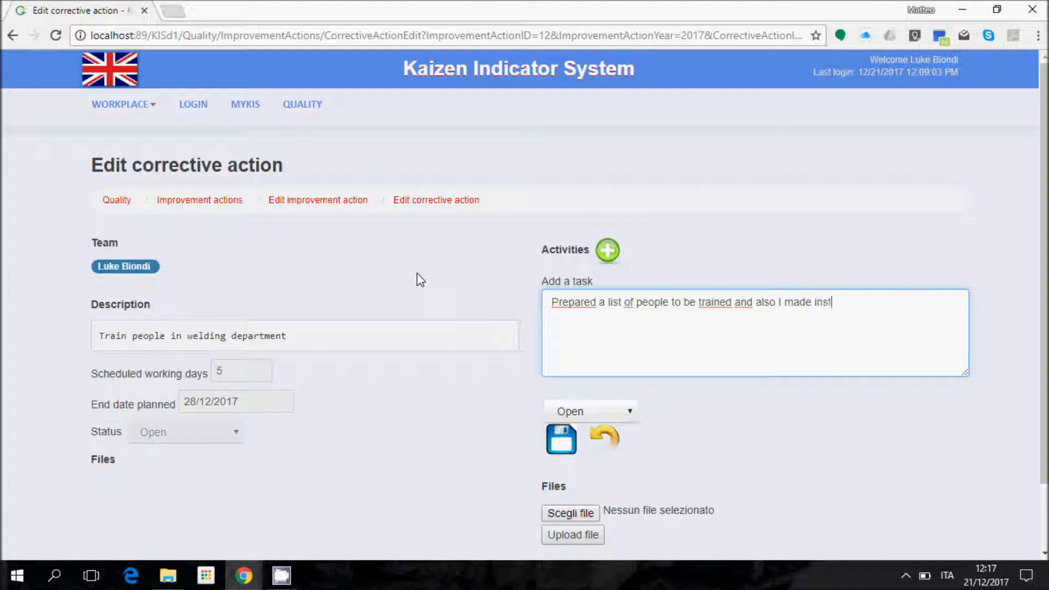
{"action": "type", "text": "ons"}
{"action": "key", "text": "BackSpace"}
{"action": "key", "text": "BackSpace"}
{"action": "key", "text": "BackSpace"}
{"action": "key", "text": "BackSpace"}
{"action": "key", "text": "BackSpace"}
{"action": "key", "text": "BackSpace"}
{"action": "key", "text": "BackSpace"}
{"action": "key", "text": "BackSpace"}
{"action": "key", "text": "BackSpace"}
{"action": "key", "text": "BackSpace"}
{"action": "type", "text": "ns and printed for"}
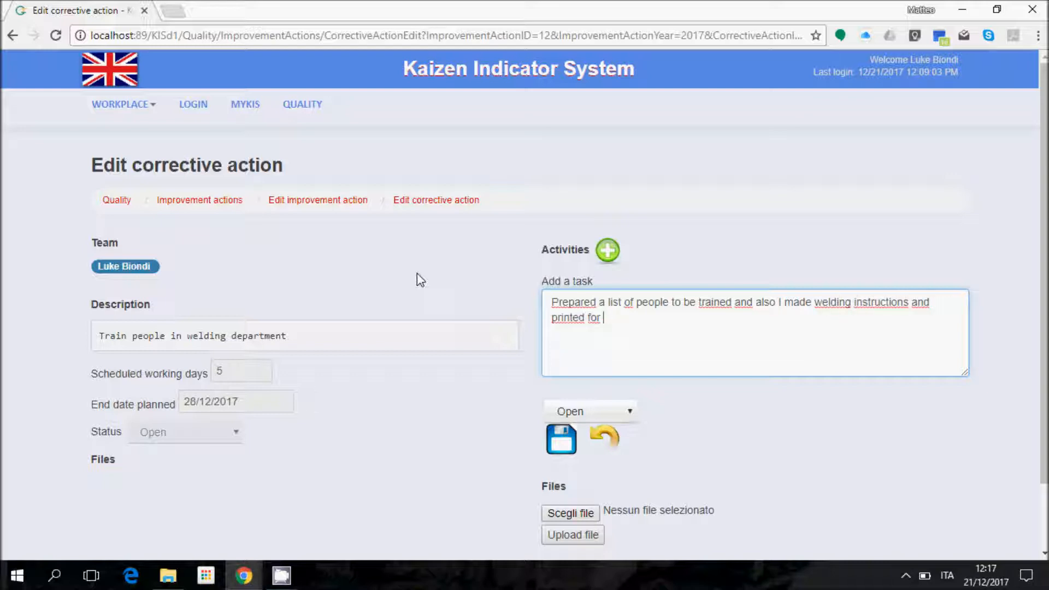
{"action": "type", "text": " everybody."}
{"action": "left_click", "coordinate": [602, 411]}
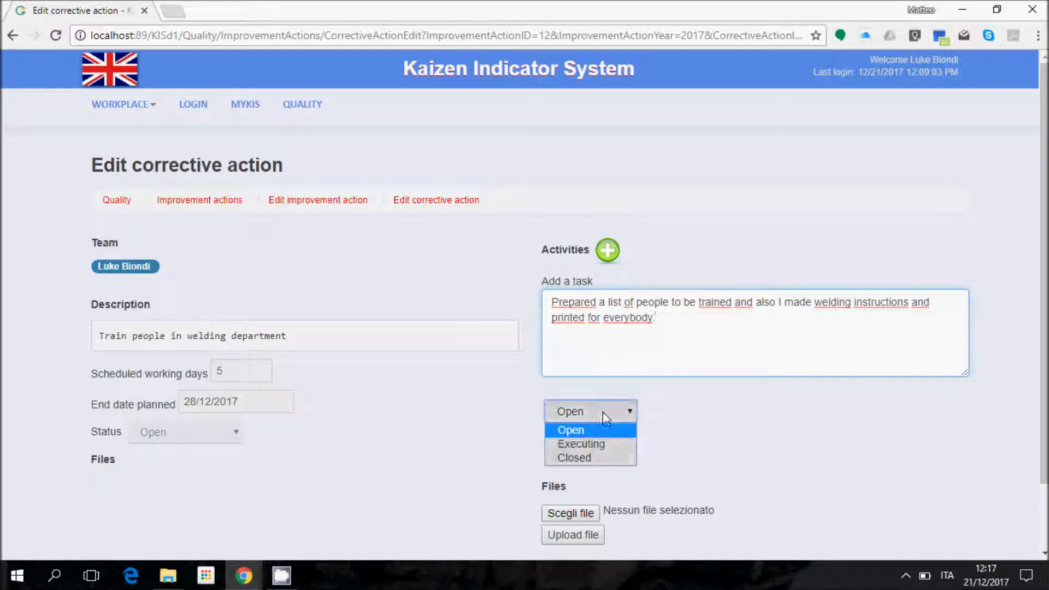
{"action": "left_click", "coordinate": [582, 444]}
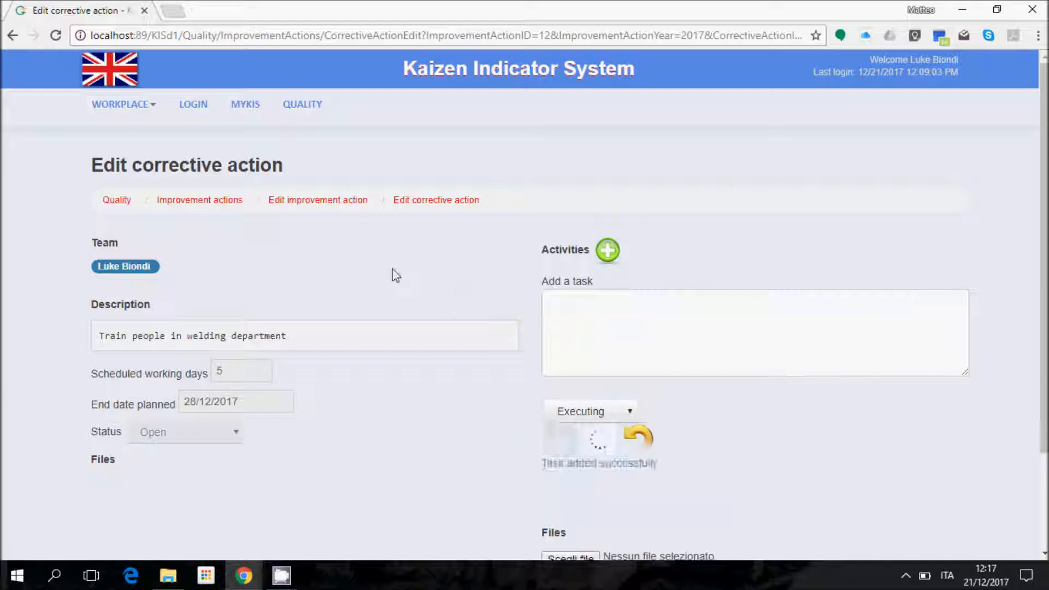
{"action": "middle_click", "coordinate": [313, 109]}
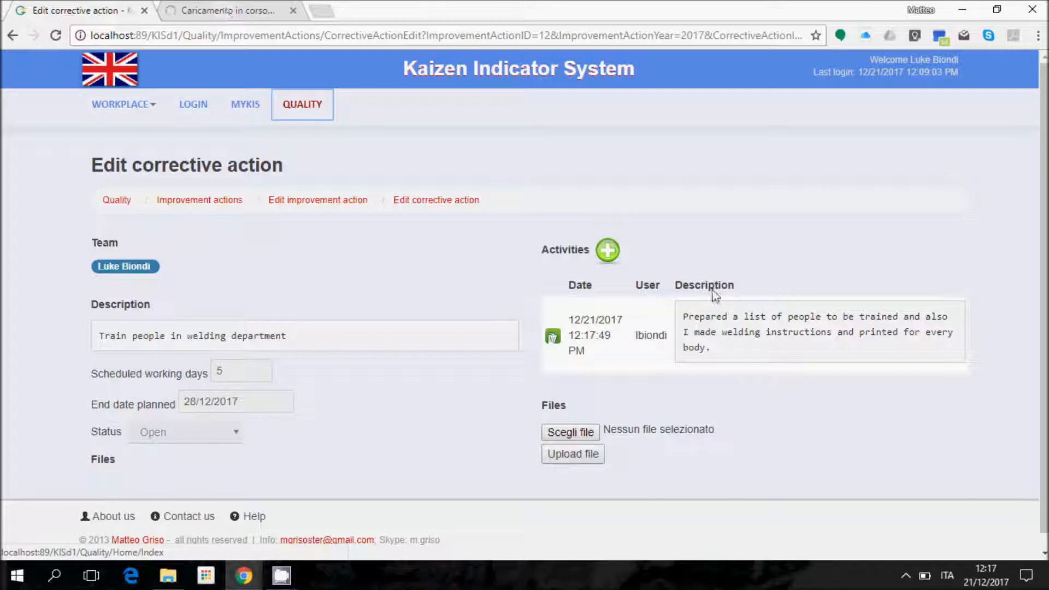
Step: Show the progress page in a second tab, then return to the corrective action editor
{"action": "left_click", "coordinate": [192, 17]}
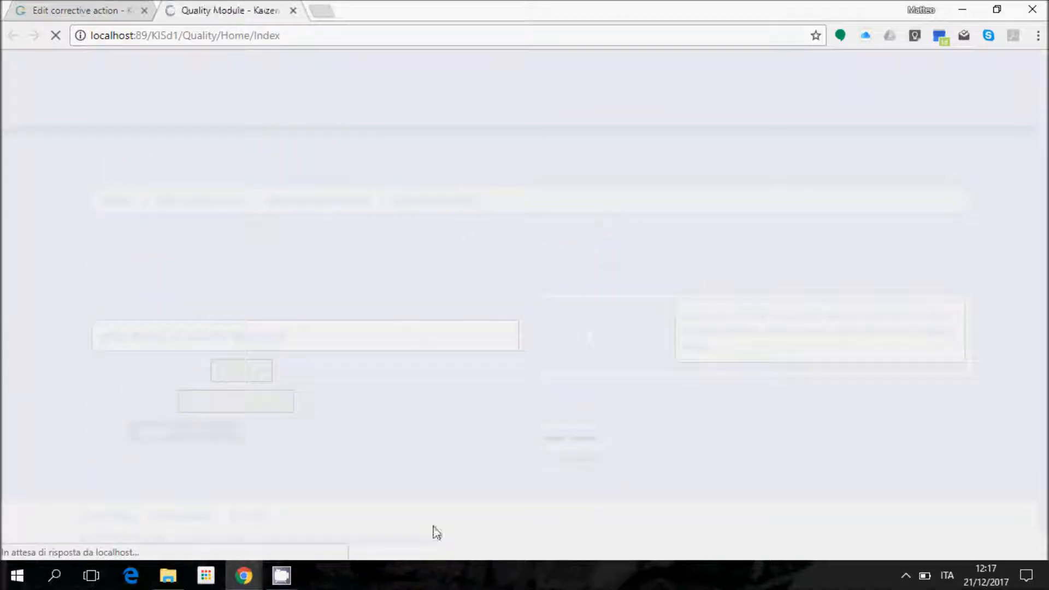
{"action": "scroll", "coordinate": [295, 468], "scroll_direction": "down", "scroll_amount": 3}
{"action": "left_click", "coordinate": [283, 410]}
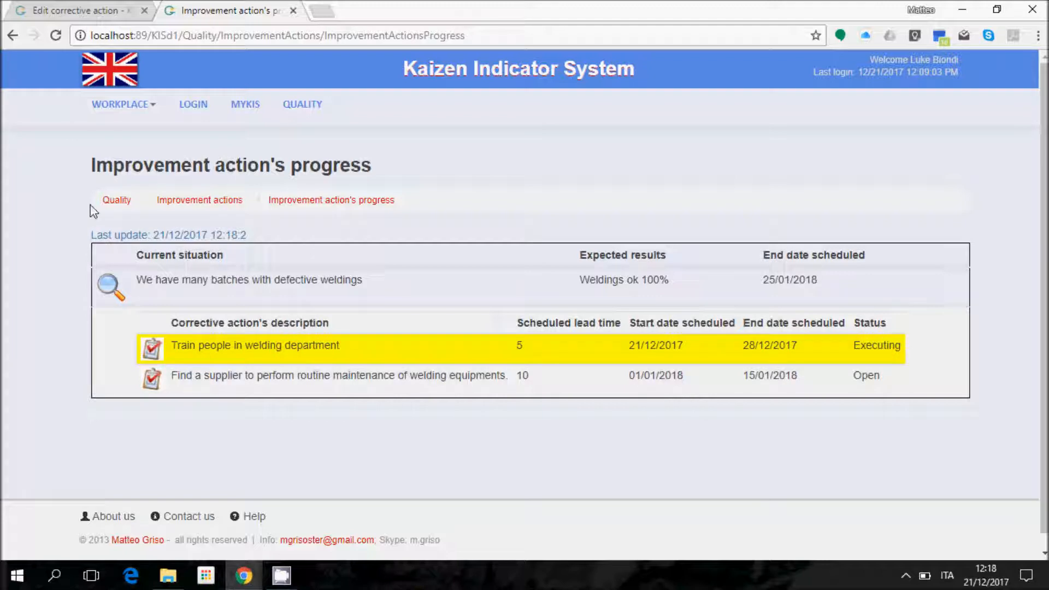
{"action": "left_click", "coordinate": [65, 11]}
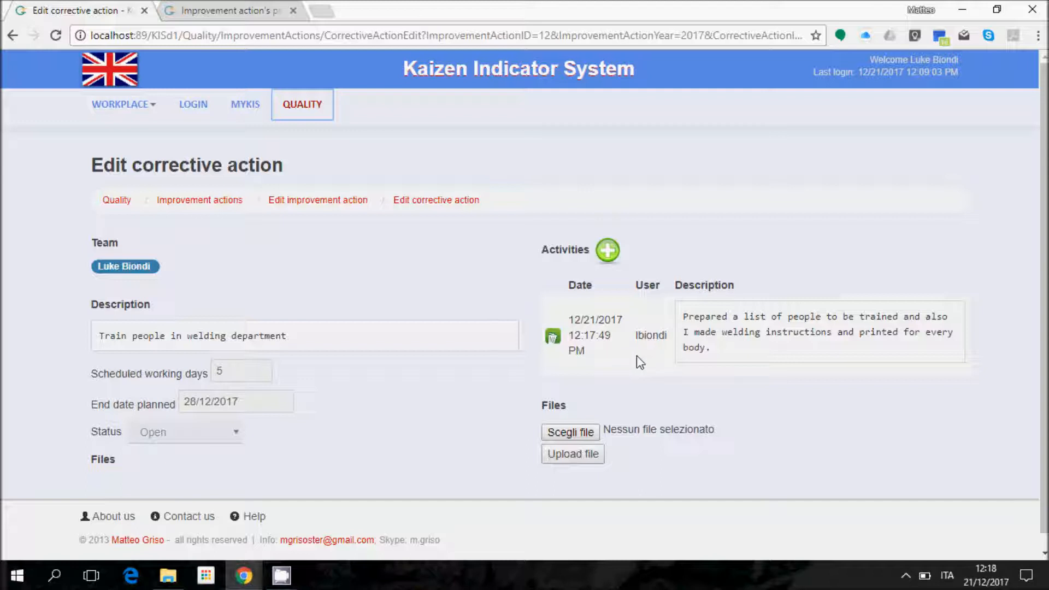
Step: Add a second activity, 'Performed the training to all the people…', saved with status Closed
{"action": "left_click", "coordinate": [724, 347]}
{"action": "left_click_drag", "start_coordinate": [726, 353], "coordinate": [687, 309]}
{"action": "left_click", "coordinate": [688, 309]}
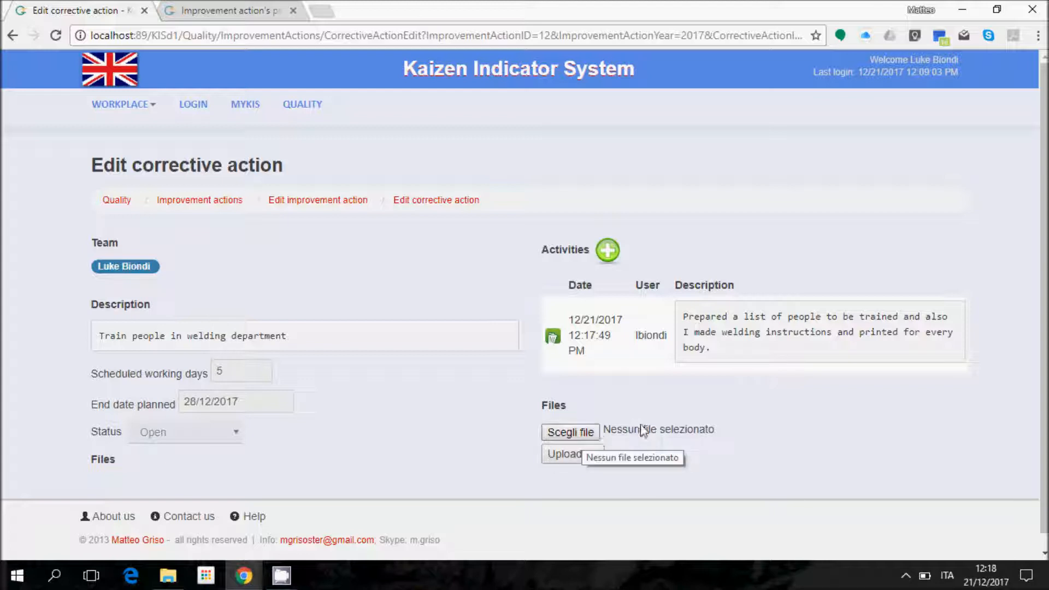
{"action": "left_click", "coordinate": [609, 261]}
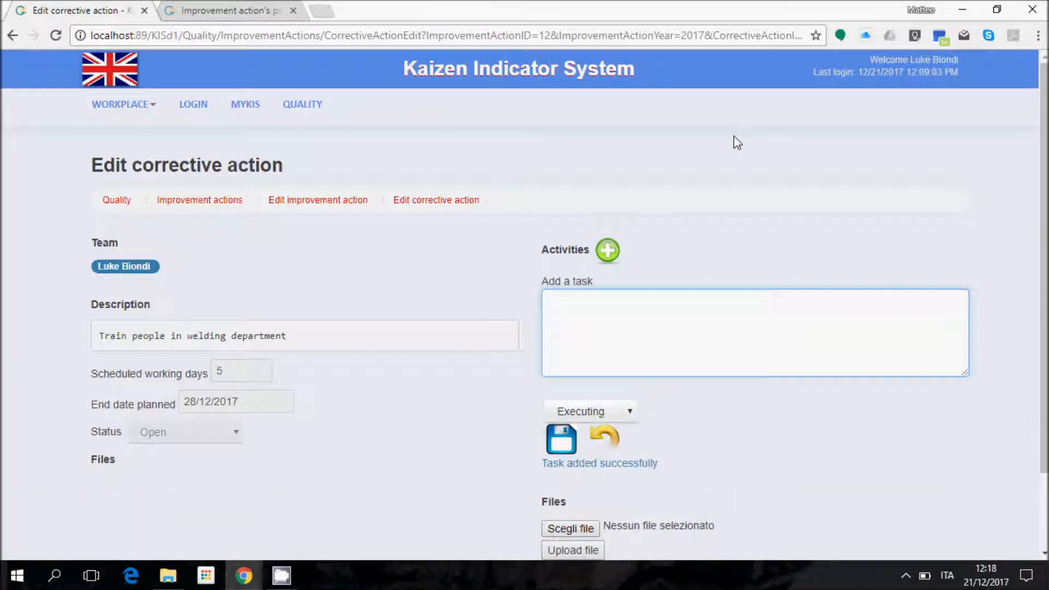
{"action": "type", "text": "Performed the trai"}
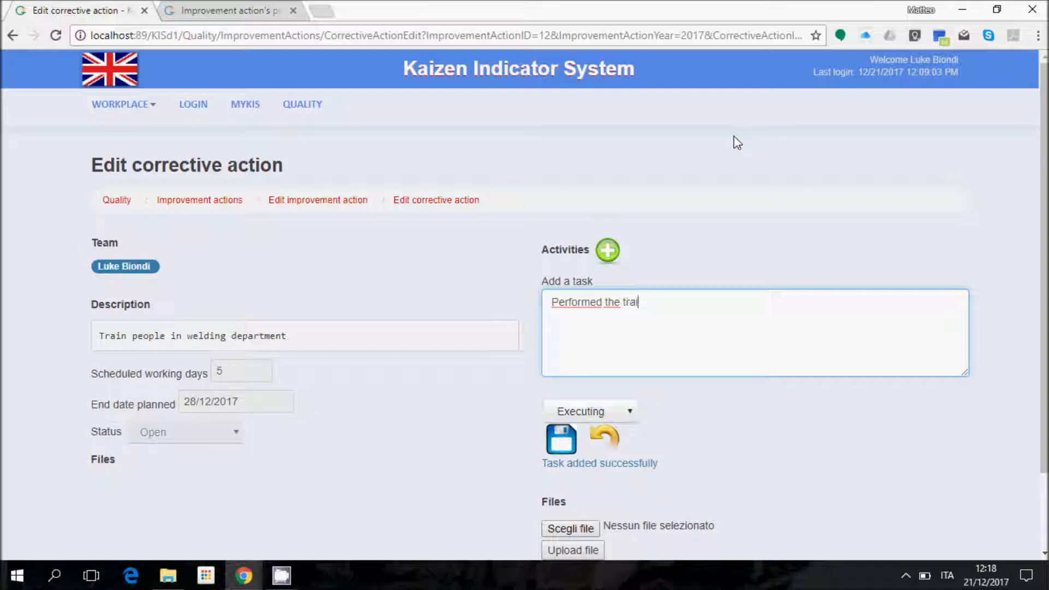
{"action": "type", "text": "ning to all the peop"}
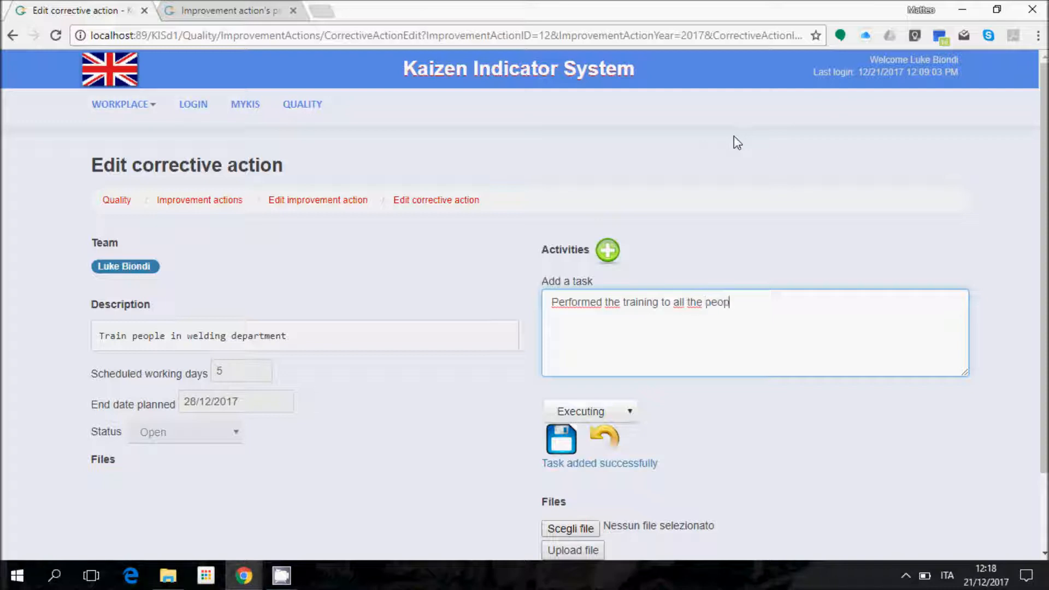
{"action": "type", "text": "le and it appears to be successfull."}
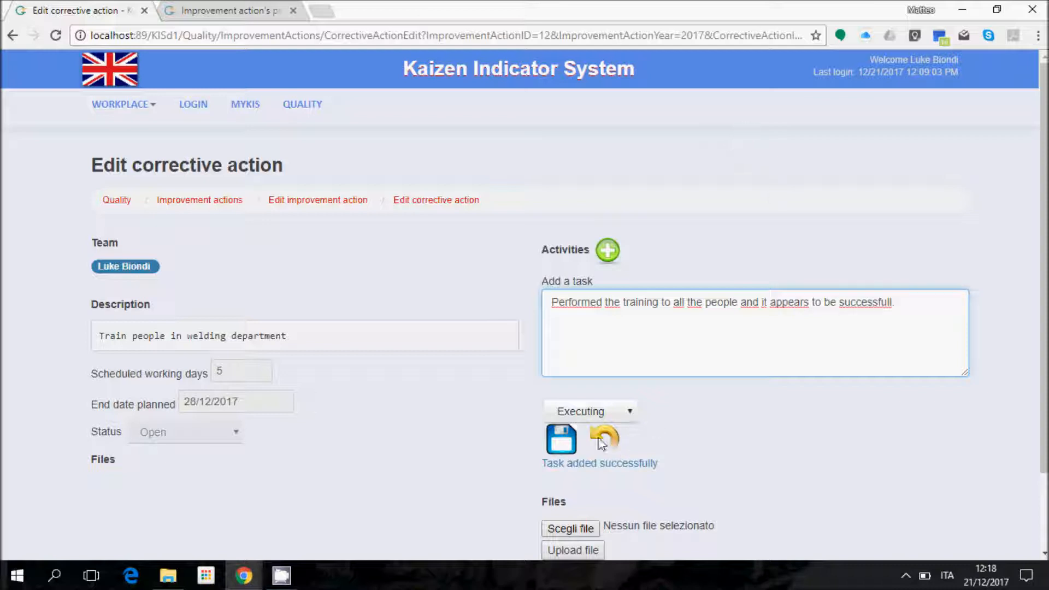
{"action": "left_click", "coordinate": [589, 416]}
{"action": "left_click", "coordinate": [595, 457]}
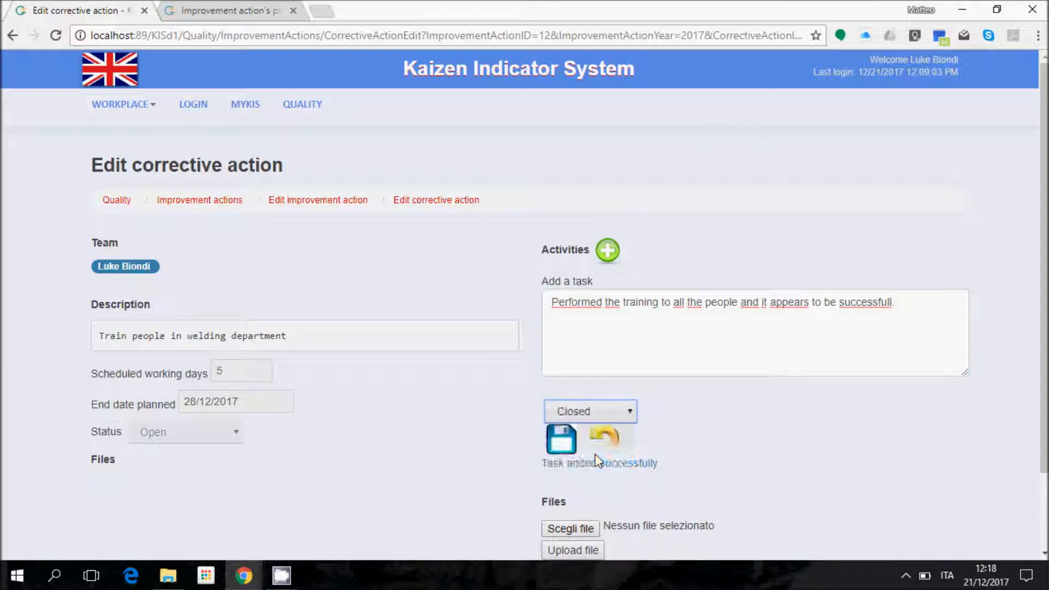
{"action": "left_click", "coordinate": [562, 441]}
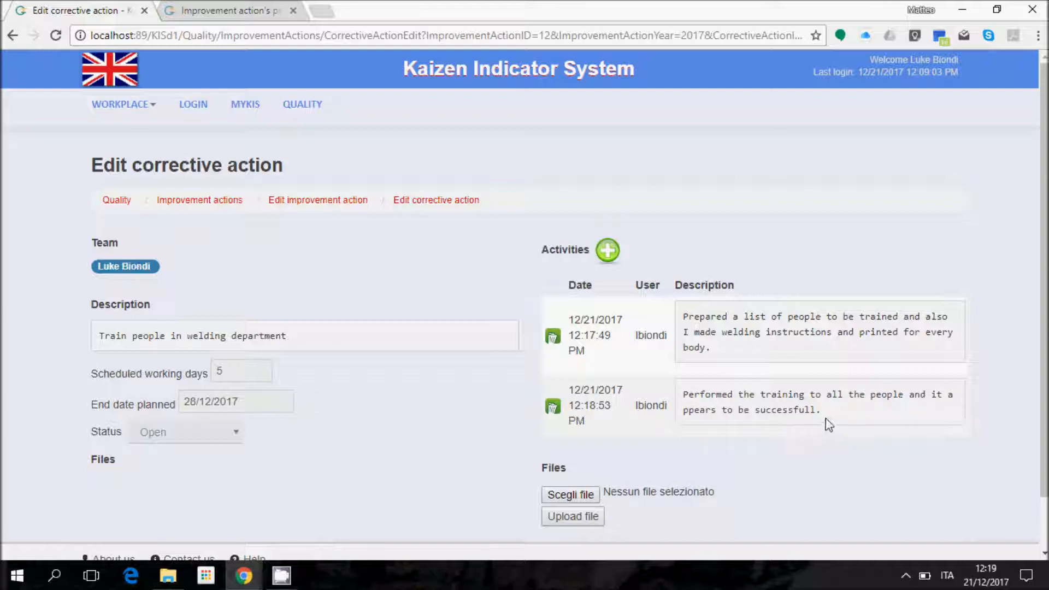
Step: View the supplier-maintenance corrective action, still Open with 10 working days ending 15/01/2018
{"action": "left_click", "coordinate": [144, 11]}
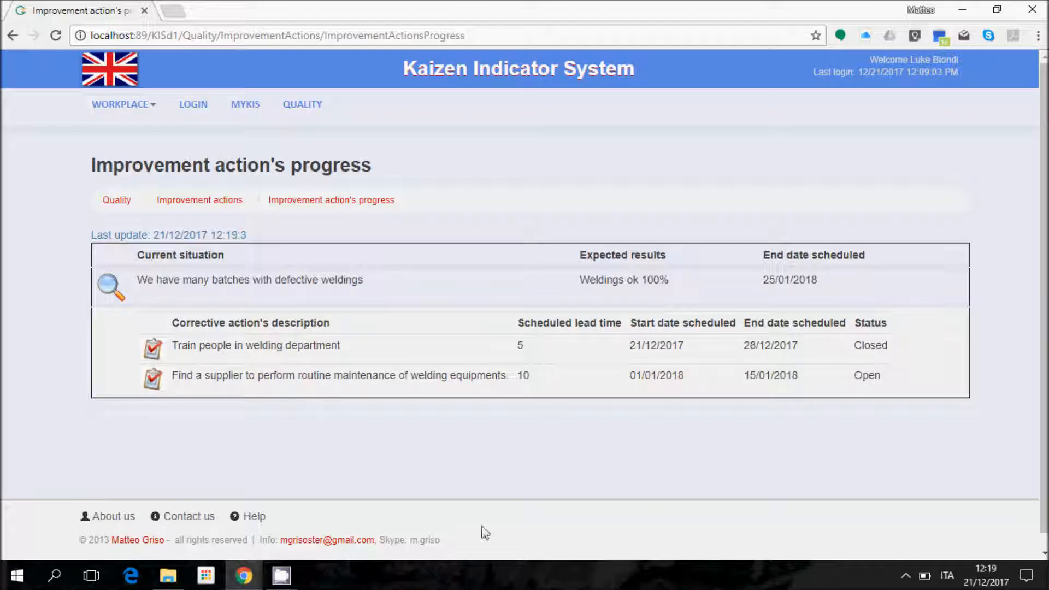
{"action": "left_click", "coordinate": [153, 379]}
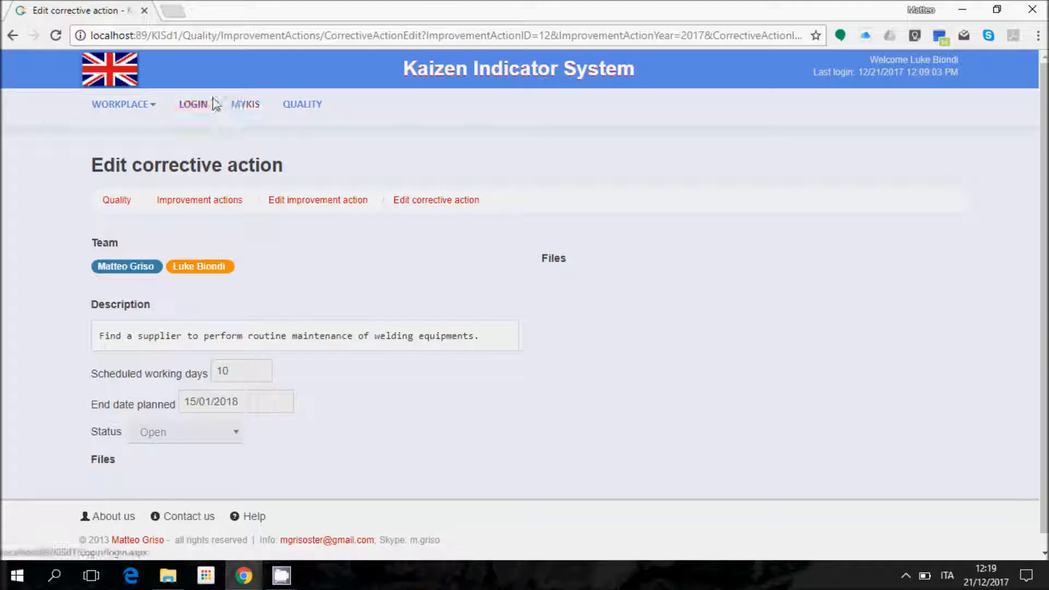
{"action": "mouse_move", "coordinate": [101, 275]}
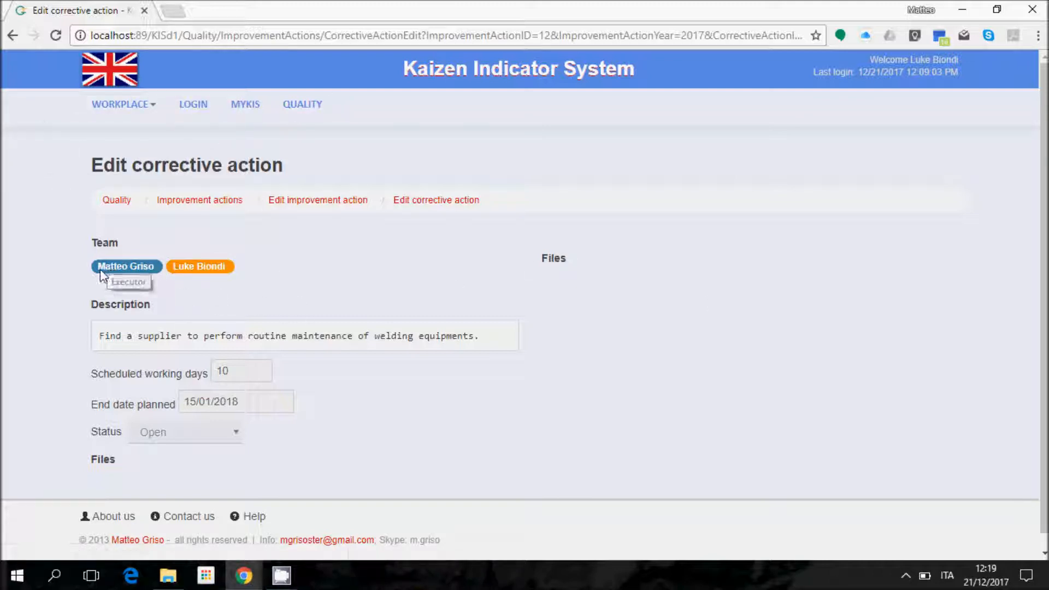
Step: Log out and sign back in with another user's username and password
{"action": "left_click", "coordinate": [193, 105]}
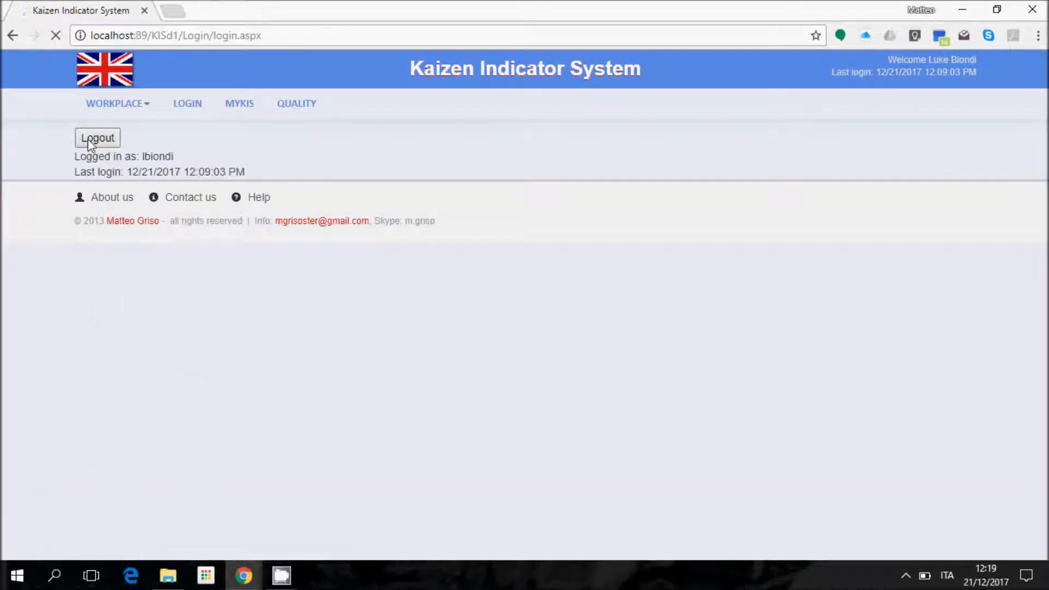
{"action": "left_click", "coordinate": [93, 139]}
{"action": "left_click", "coordinate": [206, 173]}
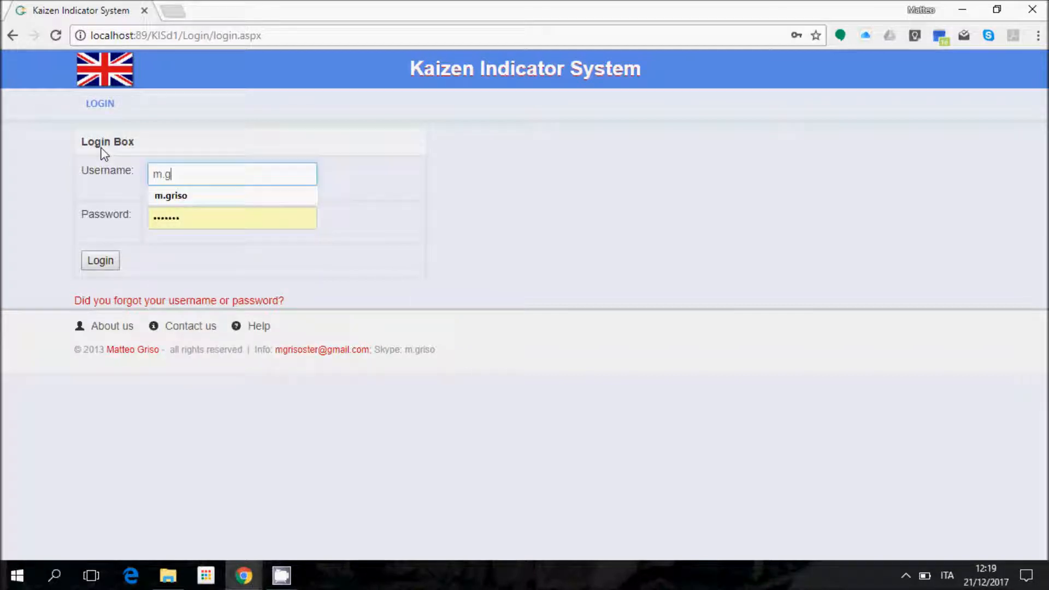
{"action": "key", "text": "Tab"}
{"action": "type", "text": "••••••"}
{"action": "key", "text": "Return"}
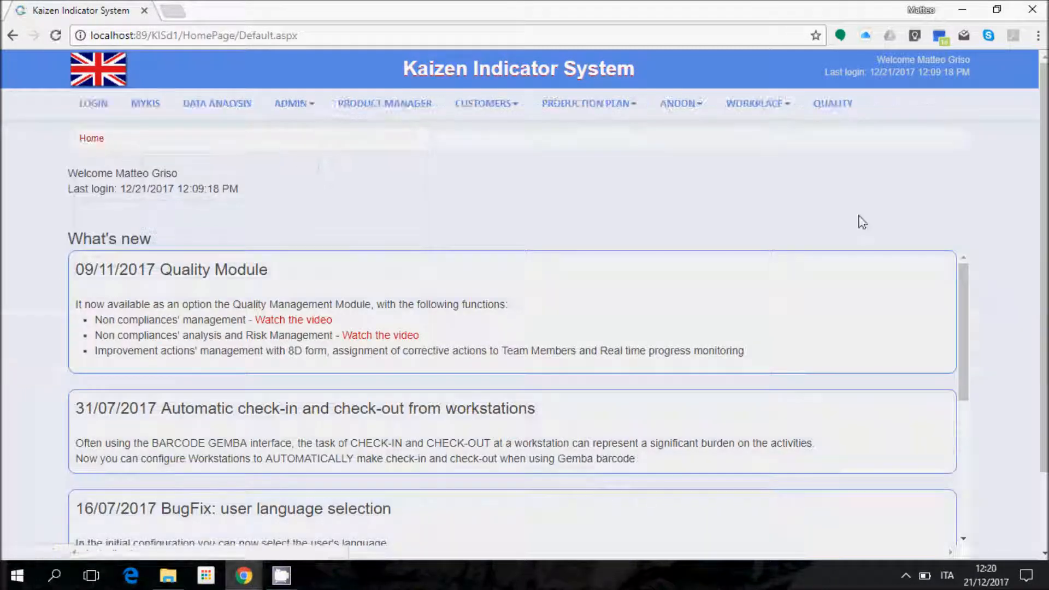
Step: Open the improvement action's progress page from the Quality module
{"action": "left_click", "coordinate": [841, 107]}
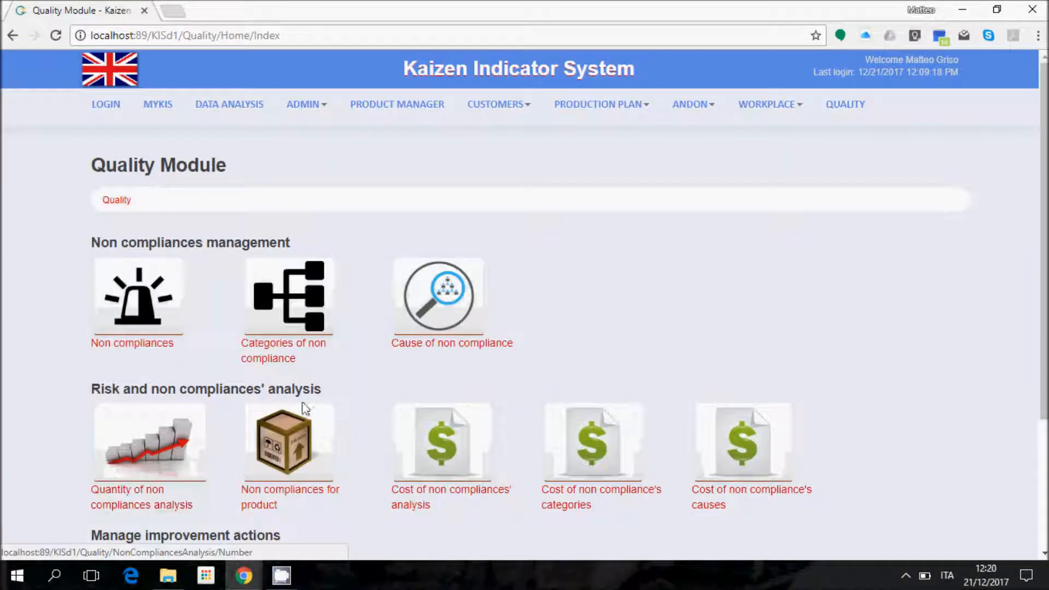
{"action": "scroll", "coordinate": [284, 404], "scroll_direction": "down", "scroll_amount": 3}
{"action": "left_click", "coordinate": [278, 440]}
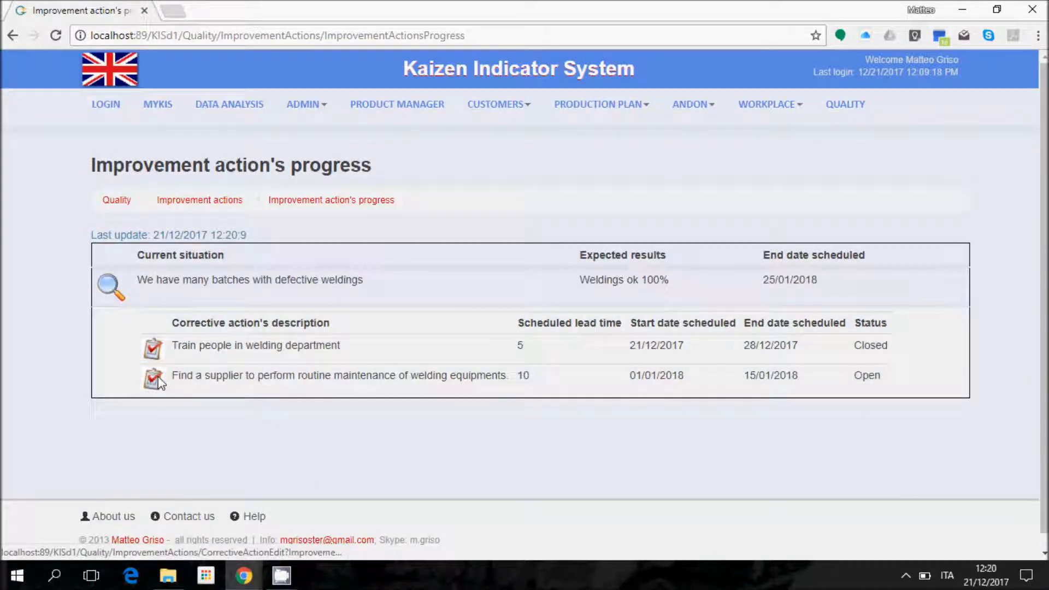
Step: Log a Closed supplier-maintenance activity: found 3 suppliers, compared price estimates, chose the best
{"action": "left_click", "coordinate": [153, 378]}
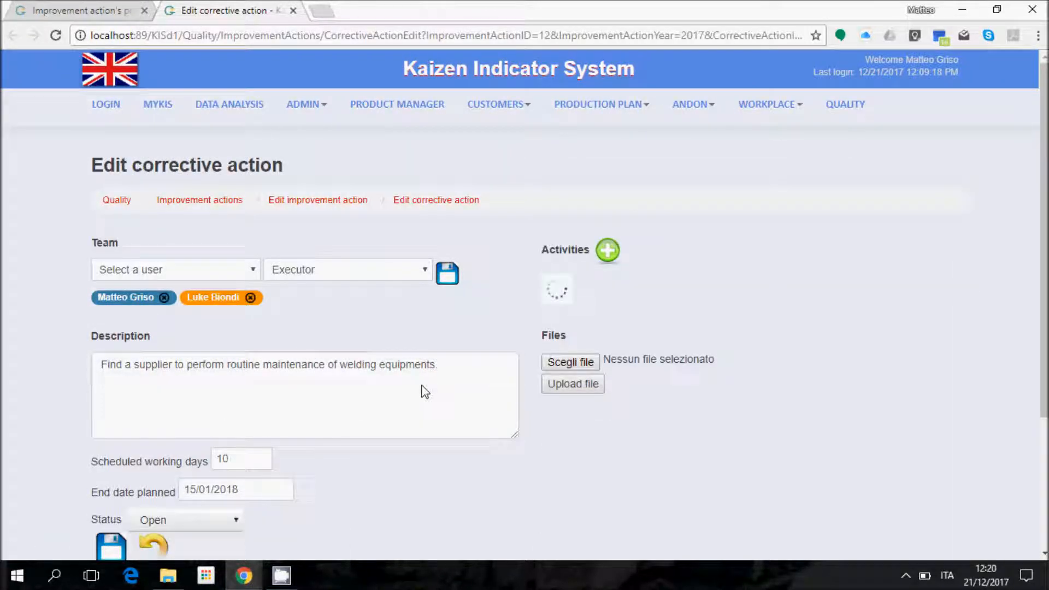
{"action": "left_click", "coordinate": [604, 252]}
{"action": "type", "text": "Found 3"}
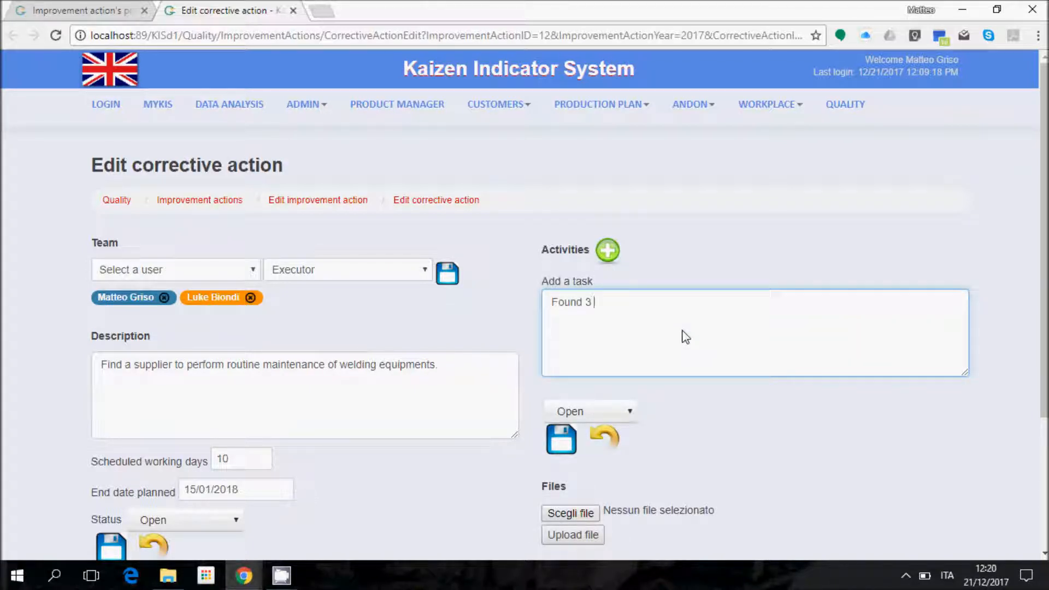
{"action": "type", "text": " different suppliers"}
{"action": "type", "text": "ed for "}
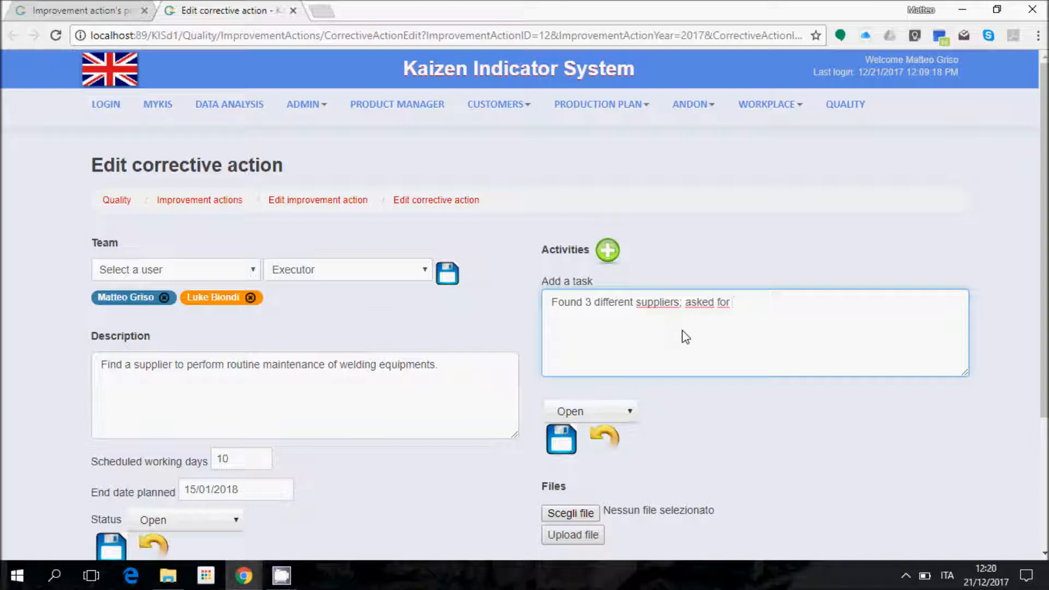
{"action": "type", "text": "an"}
{"action": "key", "text": "BackSpace"}
{"action": "key", "text": "BackSpace"}
{"action": "type", "text": "price estimate and chos"}
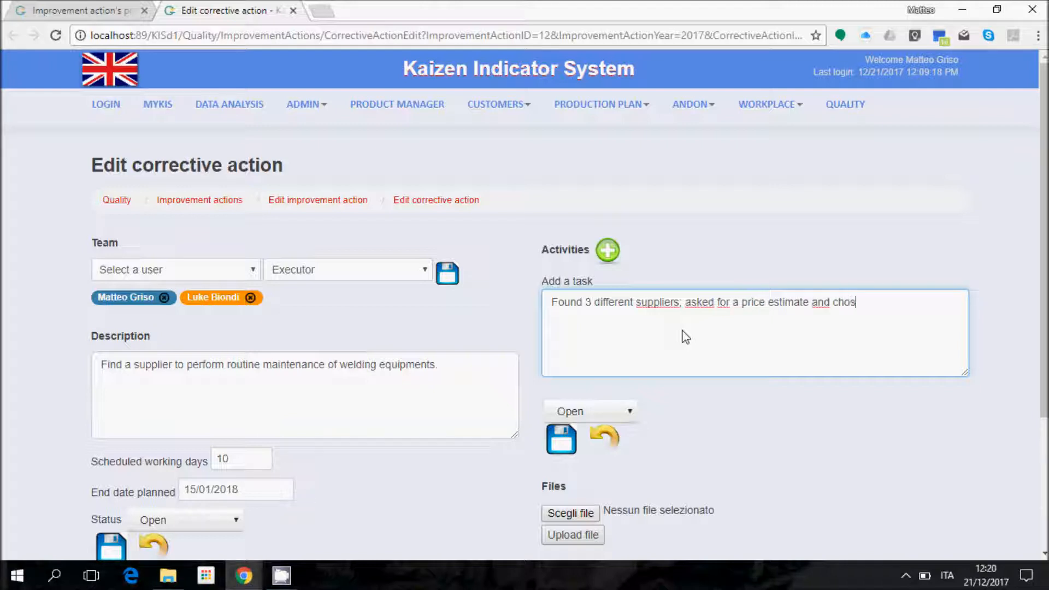
{"action": "type", "text": "e the best one."}
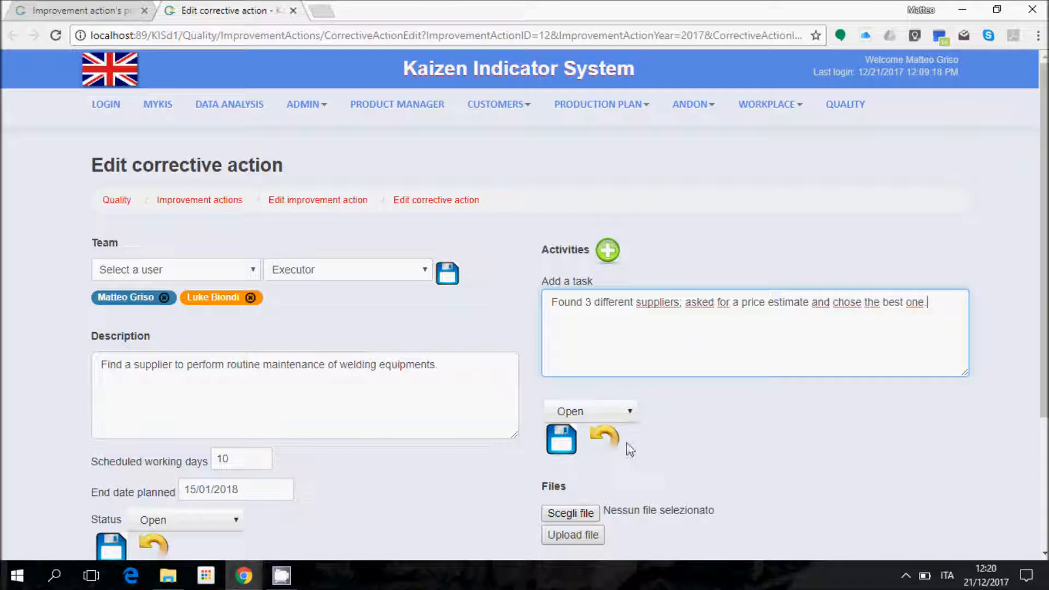
{"action": "left_click", "coordinate": [609, 415]}
{"action": "left_click", "coordinate": [575, 458]}
{"action": "left_click", "coordinate": [559, 434]}
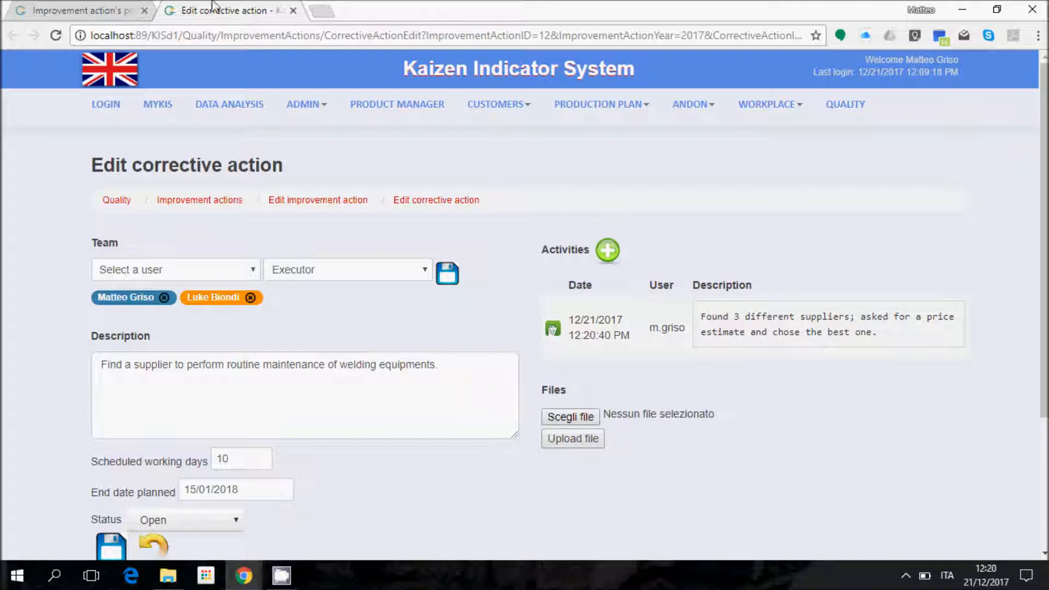
{"action": "left_click", "coordinate": [293, 10]}
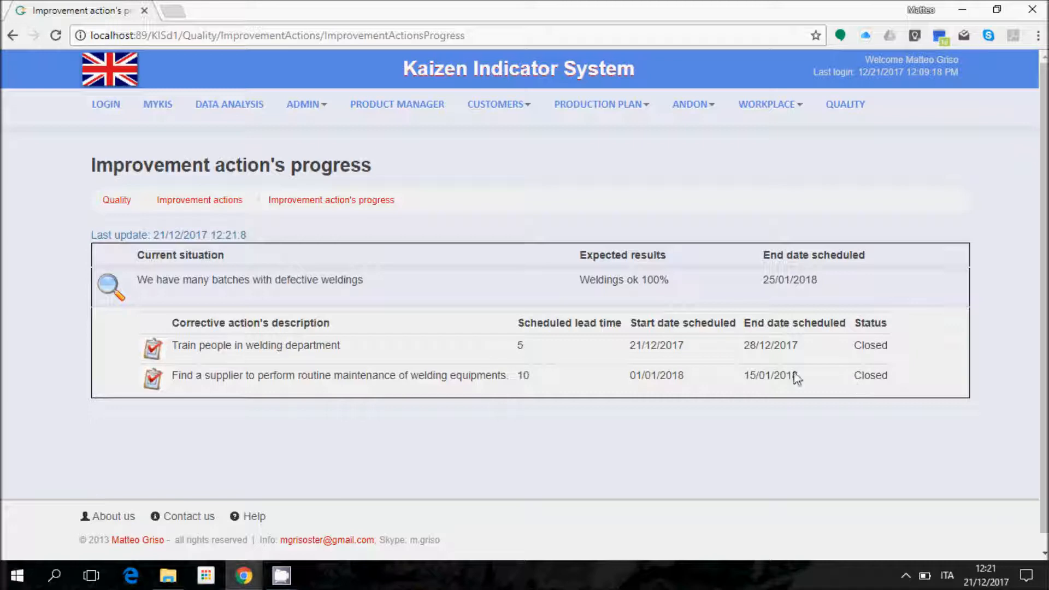
Step: Open improvement action 12/2017 for editing and scroll down to its closure section
{"action": "left_click", "coordinate": [112, 294]}
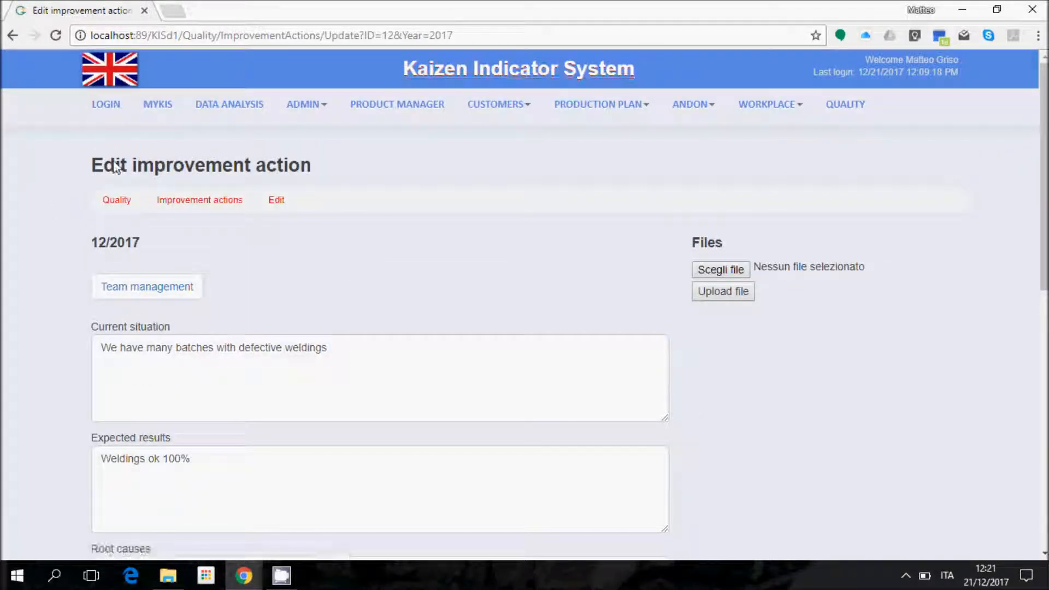
{"action": "left_click_drag", "start_coordinate": [1039, 88], "coordinate": [1038, 250]}
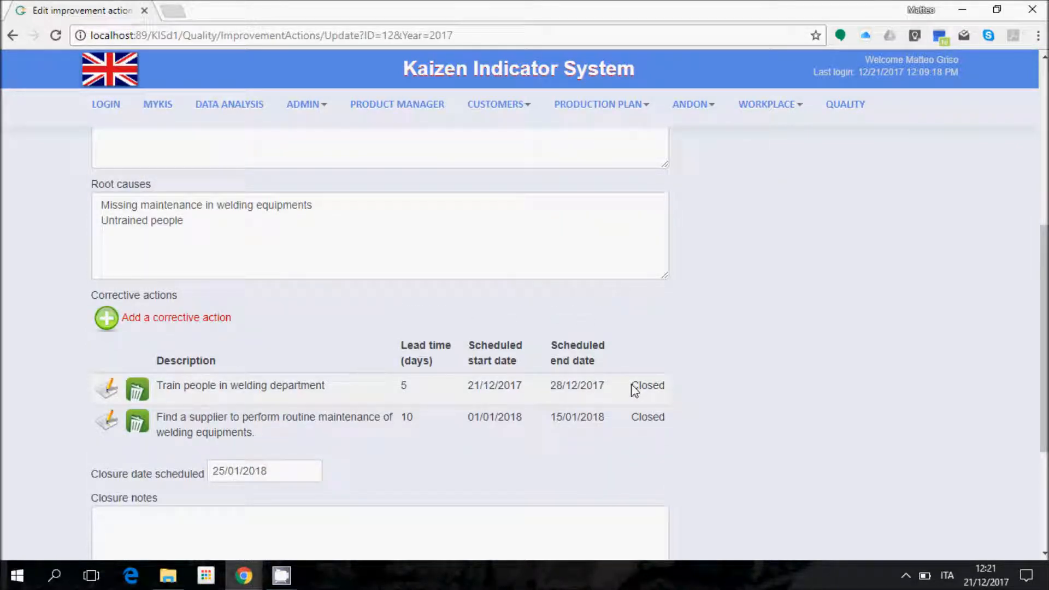
{"action": "left_click_drag", "start_coordinate": [1040, 327], "coordinate": [1039, 384]}
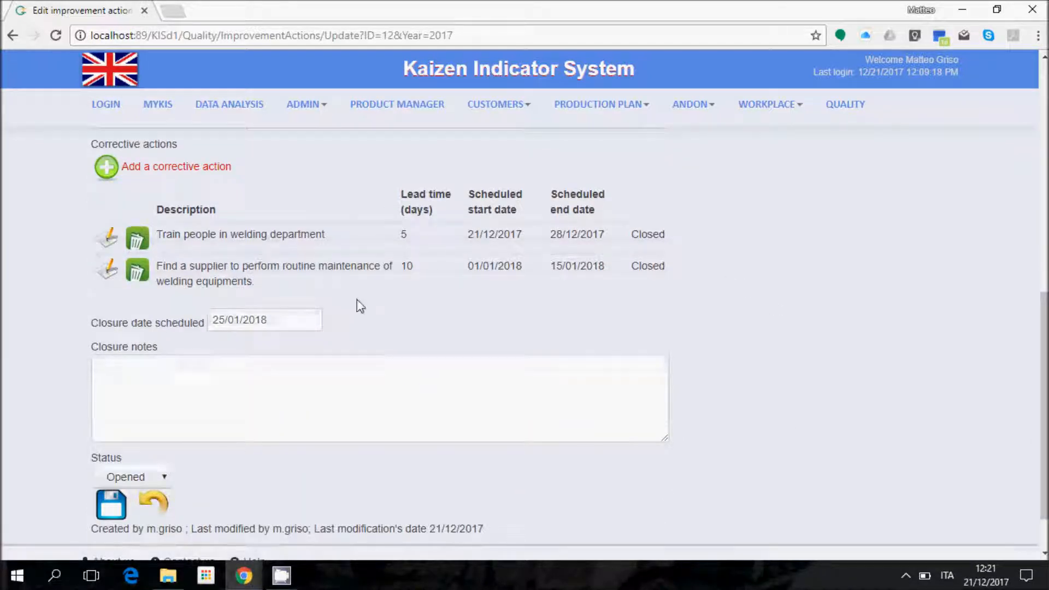
Step: Write closure notes on validated results and making welding training a standard procedure
{"action": "left_click", "coordinate": [391, 395]}
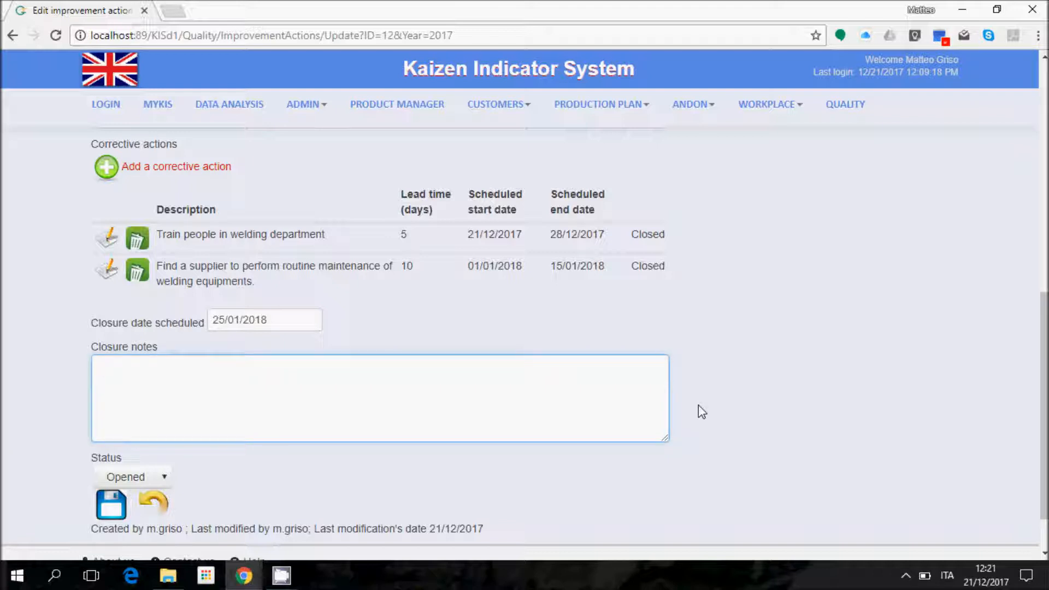
{"action": "type", "text": "Team validated "}
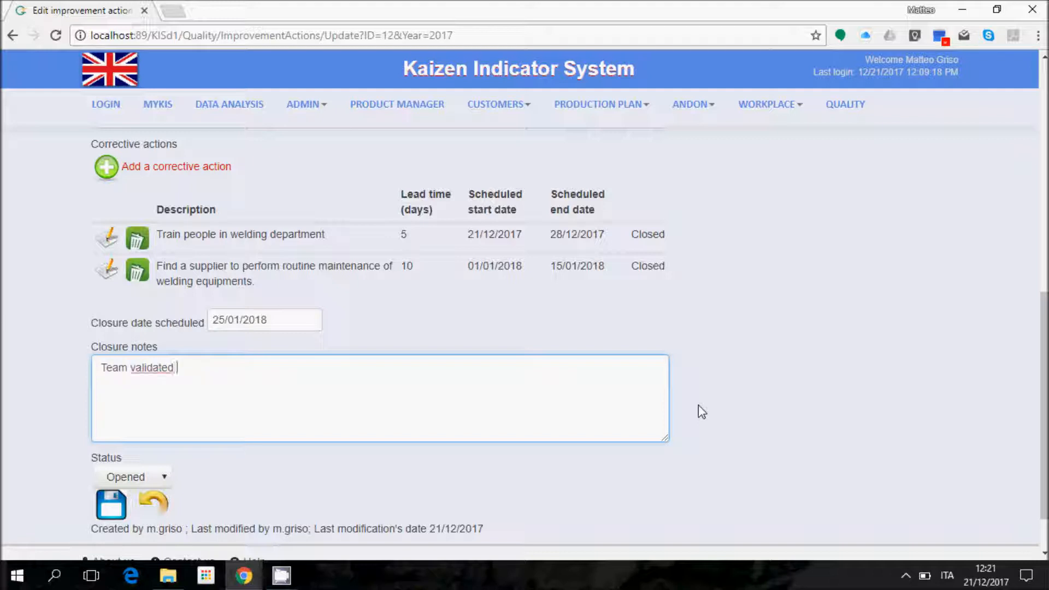
{"action": "type", "text": "corrective acti"}
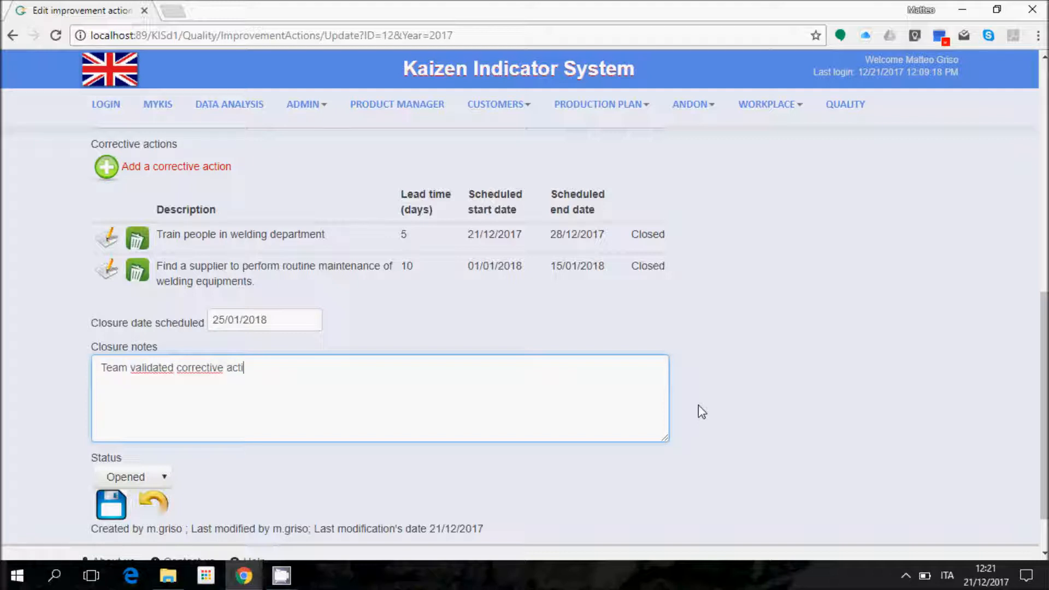
{"action": "type", "text": "on's effects and confirmed we "}
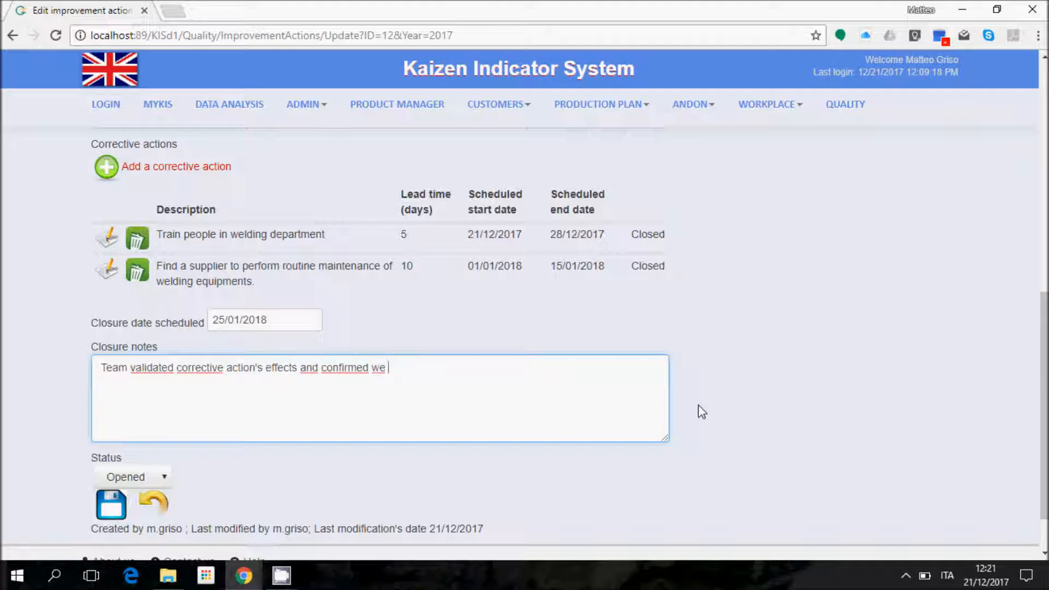
{"action": "type", "text": "gained the expected results."}
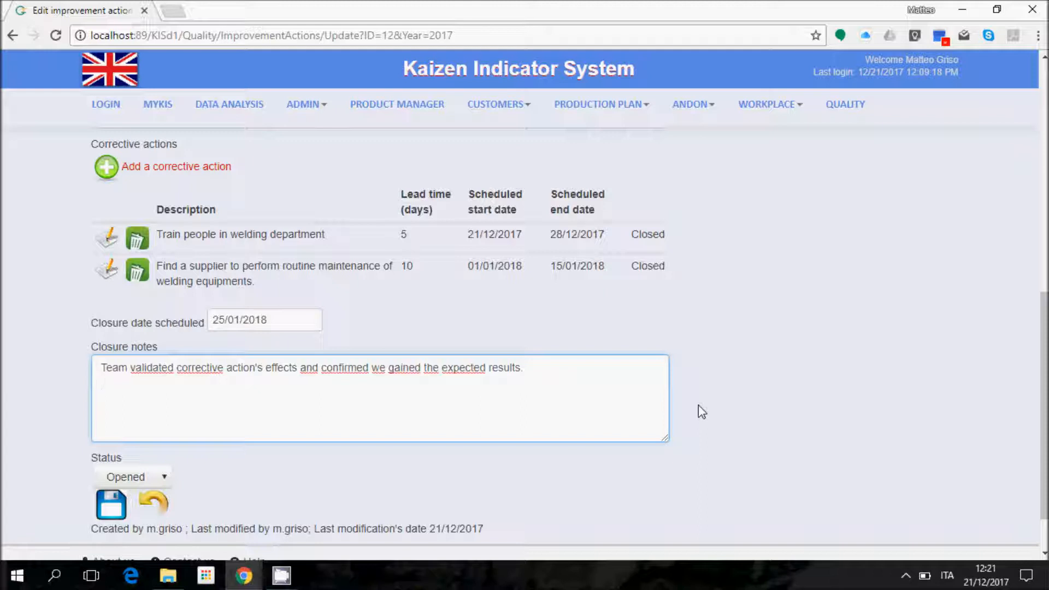
{"action": "type", "text": "Standard"}
{"action": "key", "text": "BackSpace"}
{"action": "key", "text": "BackSpace"}
{"action": "key", "text": "BackSpace"}
{"action": "key", "text": "BackSpace"}
{"action": "key", "text": "BackSpace"}
{"action": "key", "text": "BackSpace"}
{"action": "key", "text": "BackSpace"}
{"action": "key", "text": "BackSpace"}
{"action": "type", "text": "Make training people a standard procedure for new people in welding "}
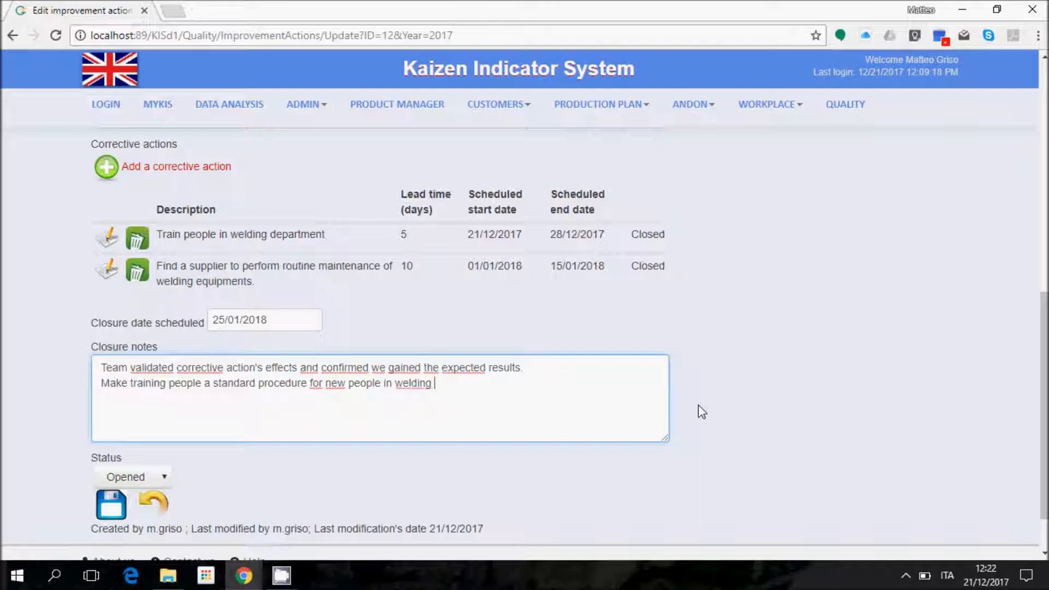
{"action": "type", "text": "department"}
Step: Set improvement action 12/2017's status to Closed and save it
{"action": "left_click", "coordinate": [116, 473]}
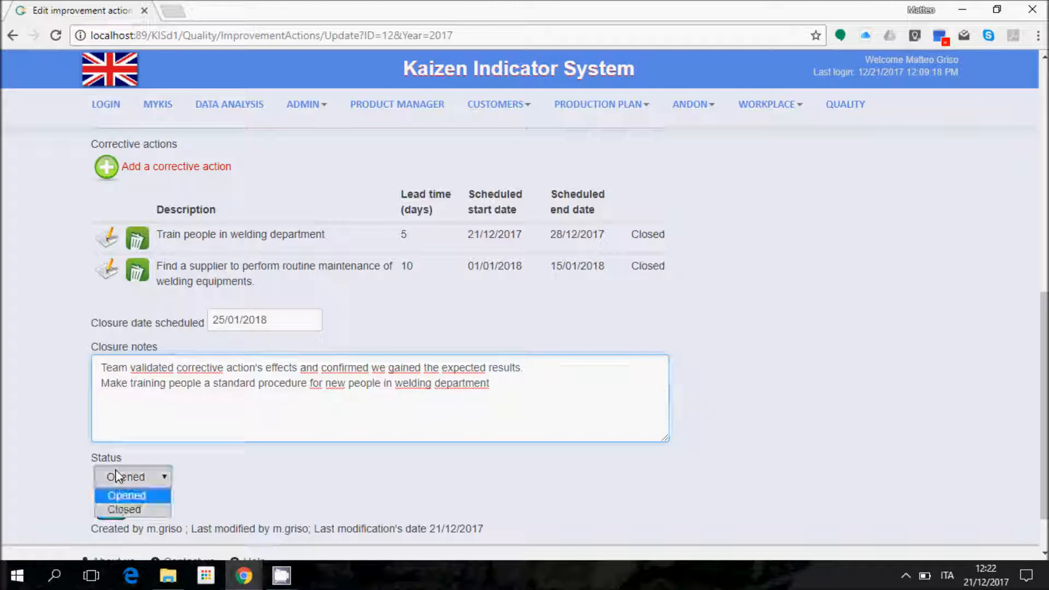
{"action": "left_click", "coordinate": [128, 509]}
{"action": "left_click", "coordinate": [111, 504]}
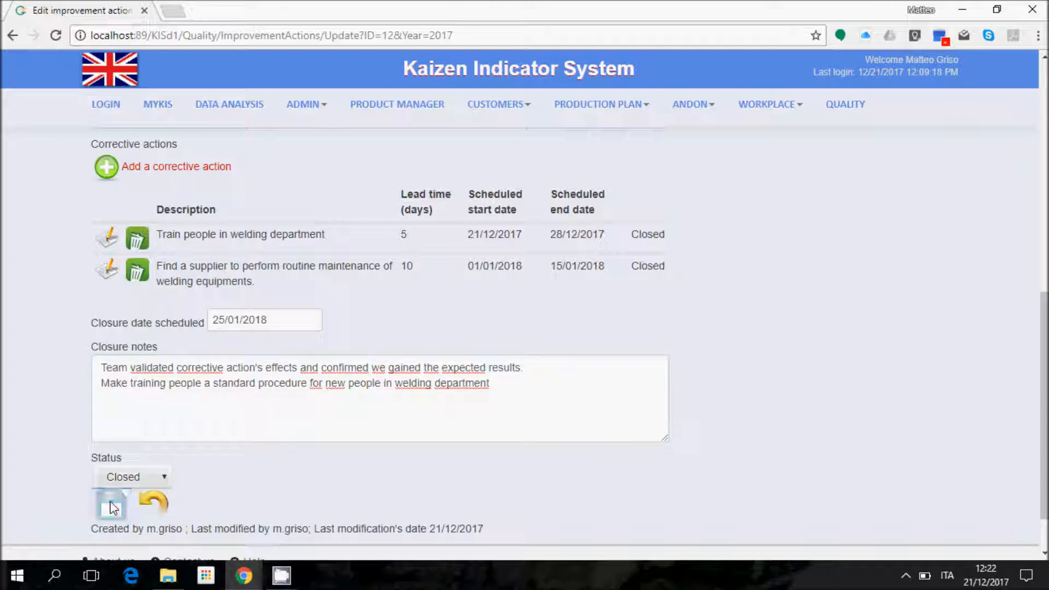
{"action": "scroll", "coordinate": [741, 358], "scroll_direction": "down", "scroll_amount": 2}
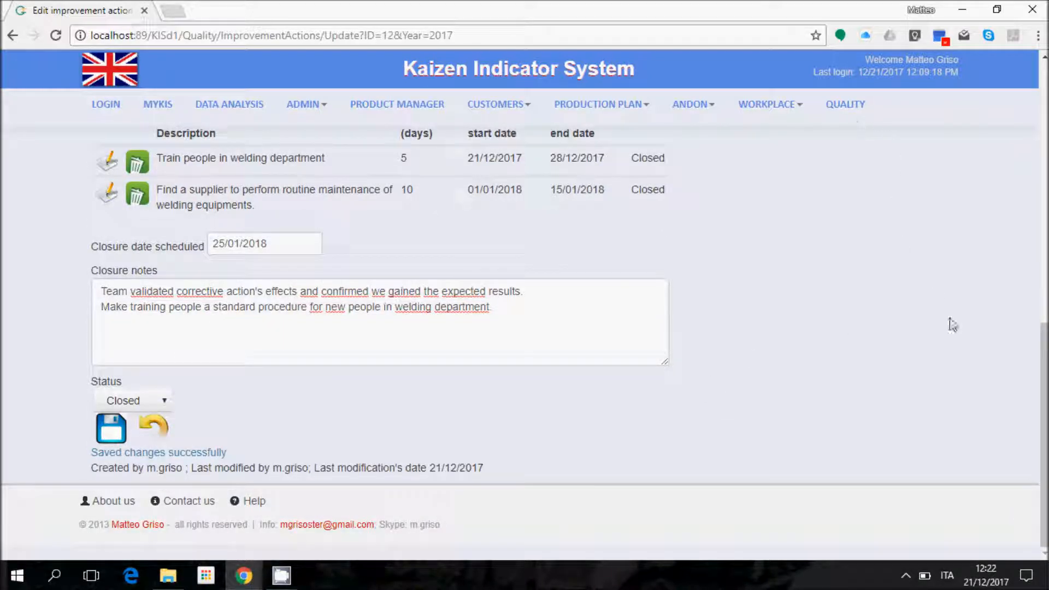
{"action": "left_click", "coordinate": [845, 108]}
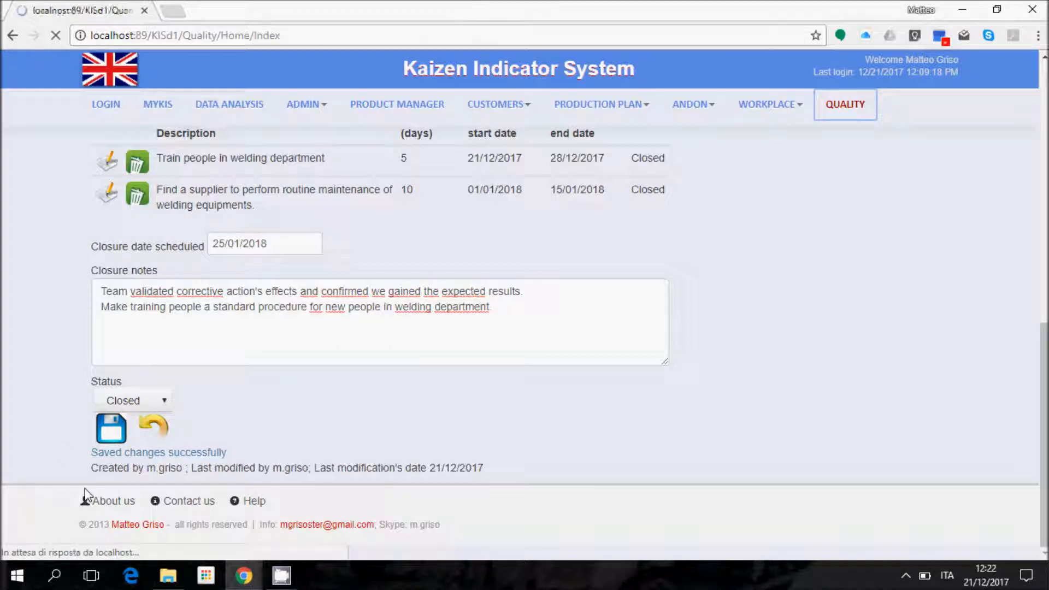
Step: Scroll the Quality Module home page down toward Manage improvement actions
{"action": "left_click_drag", "start_coordinate": [1046, 143], "coordinate": [1041, 184]}
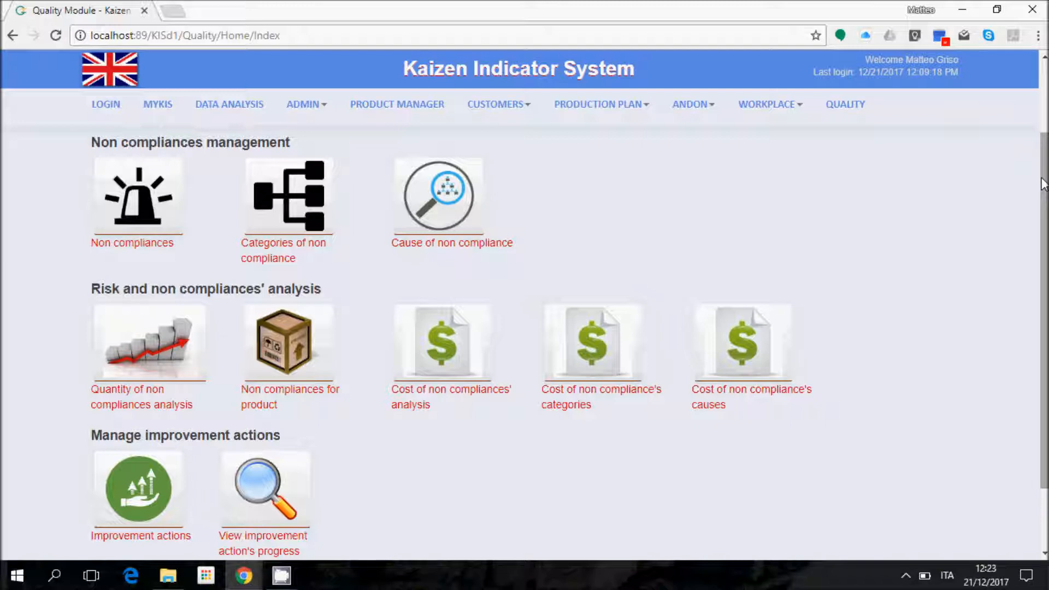
{"action": "mouse_move", "coordinate": [282, 575]}
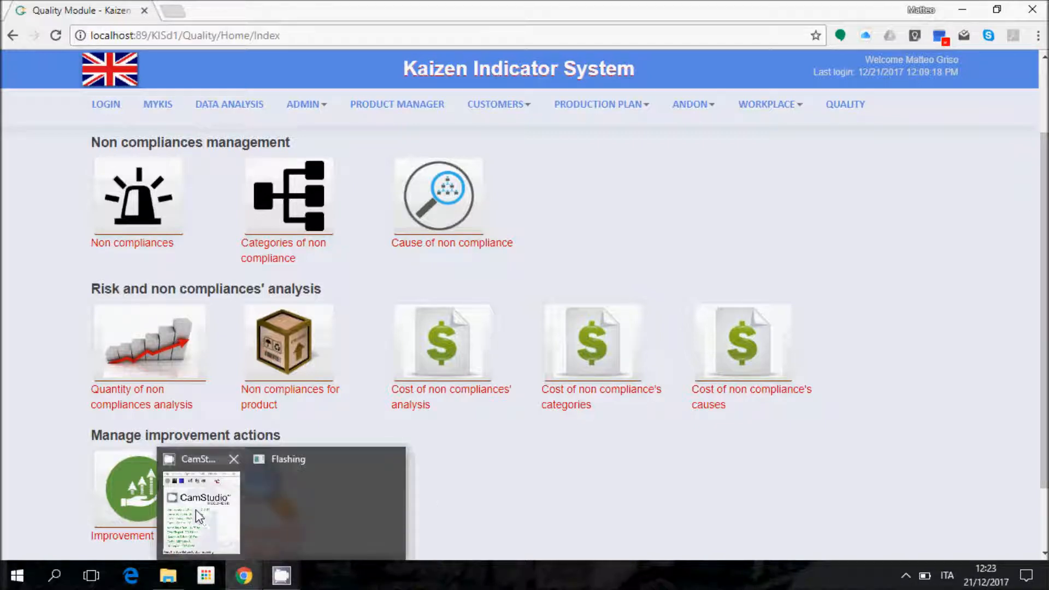